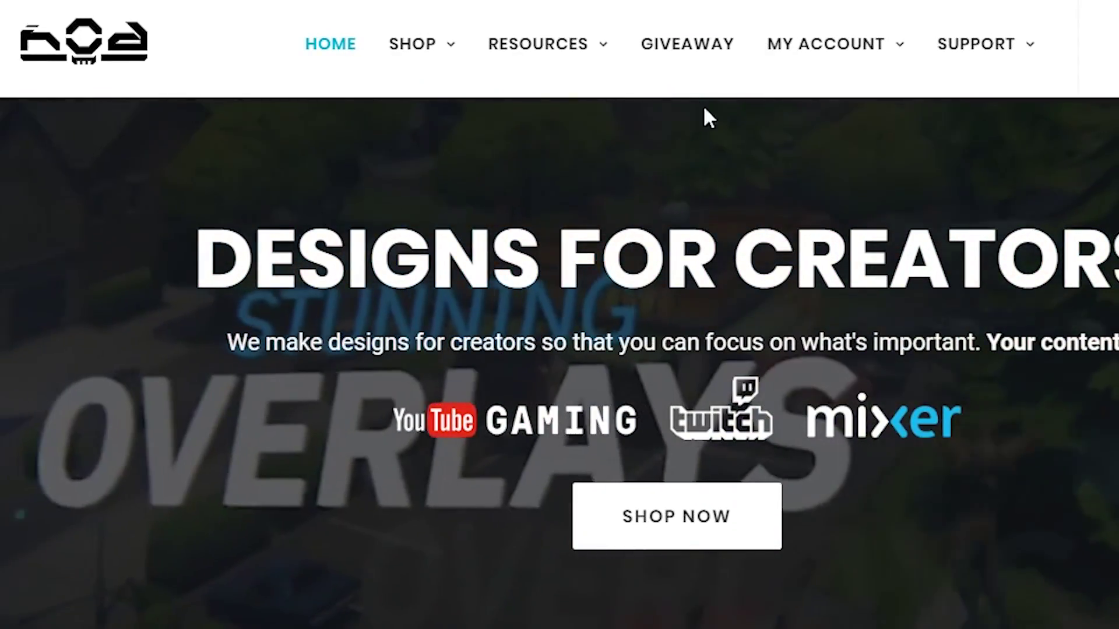
Go to Nerd or Die's Free Resources listing and scroll down to the Custom Twitch Panel Maker
mouse_move(508, 37)
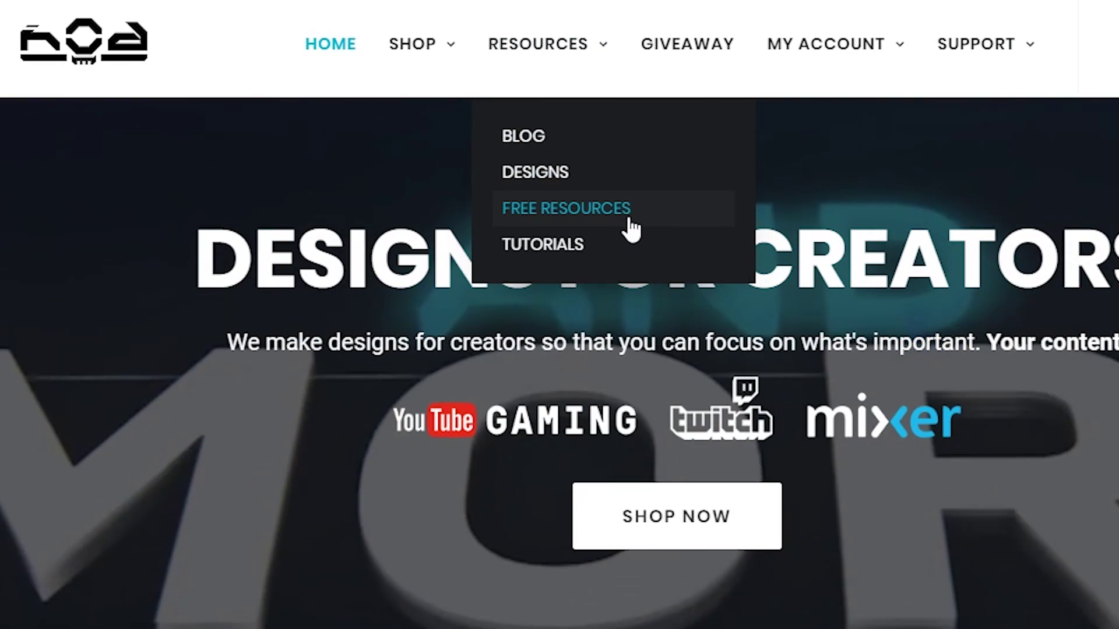
click(620, 210)
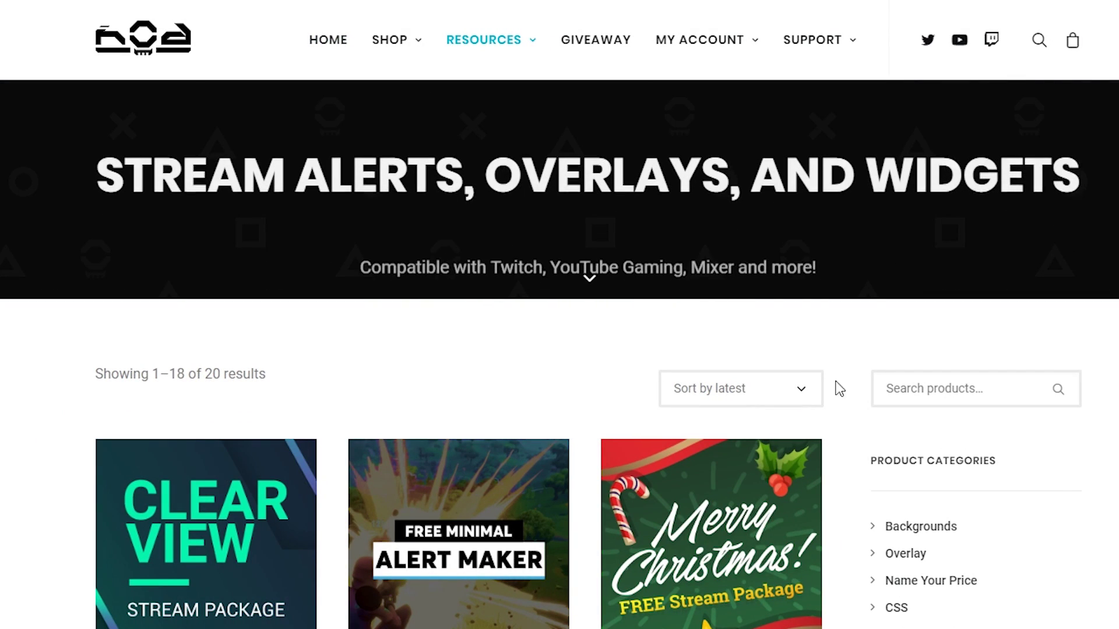
scroll(859, 427, down, 5)
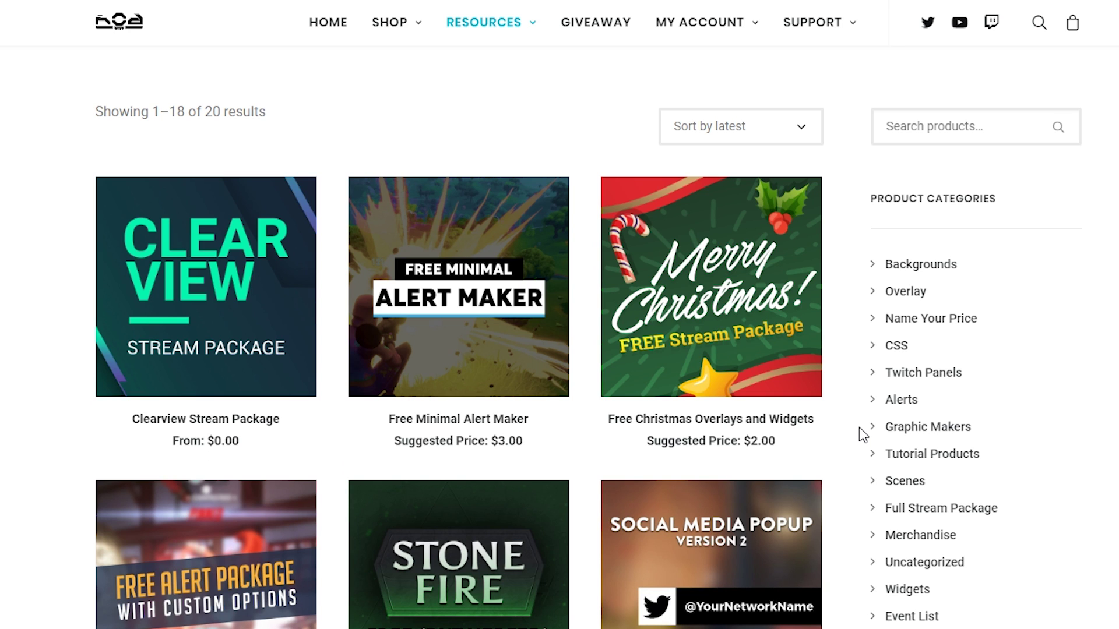
scroll(862, 434, down, 3)
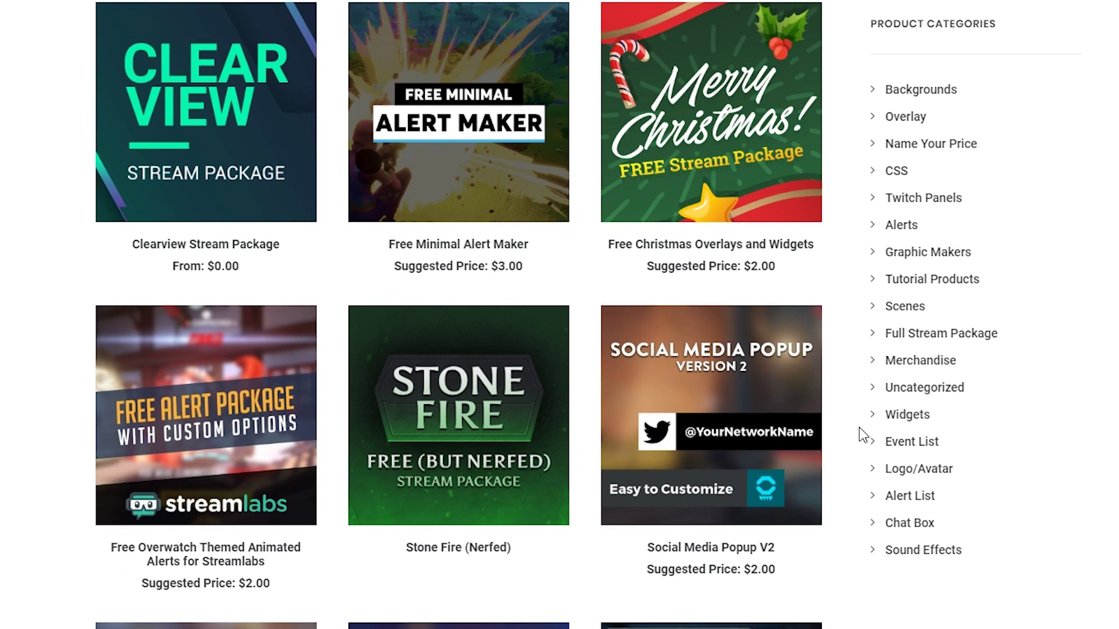
scroll(834, 545, down, 5)
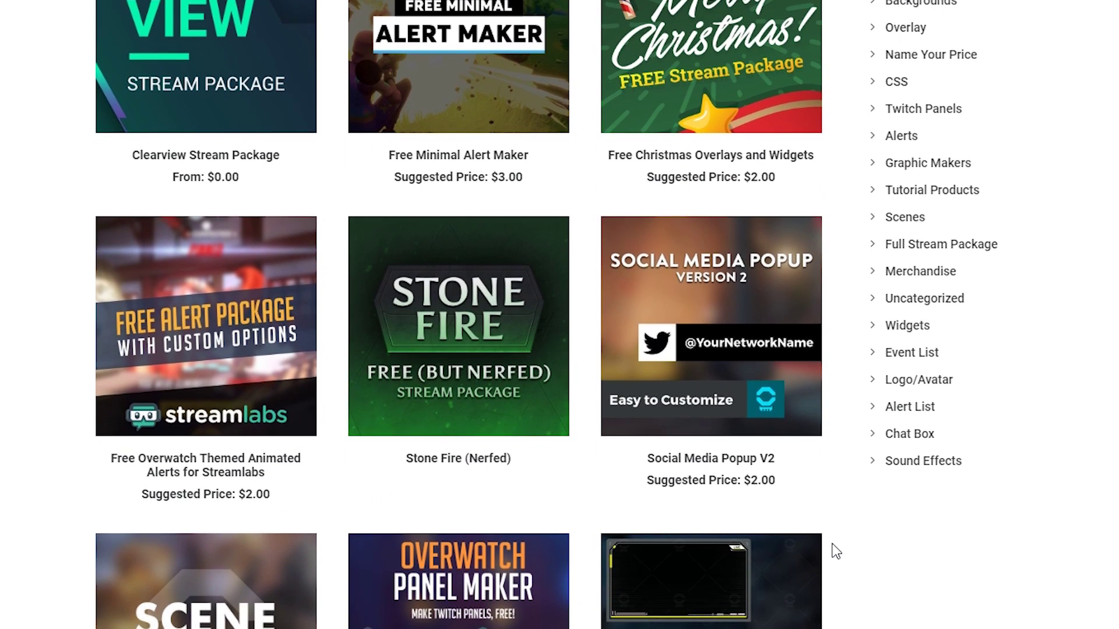
scroll(836, 550, down, 8)
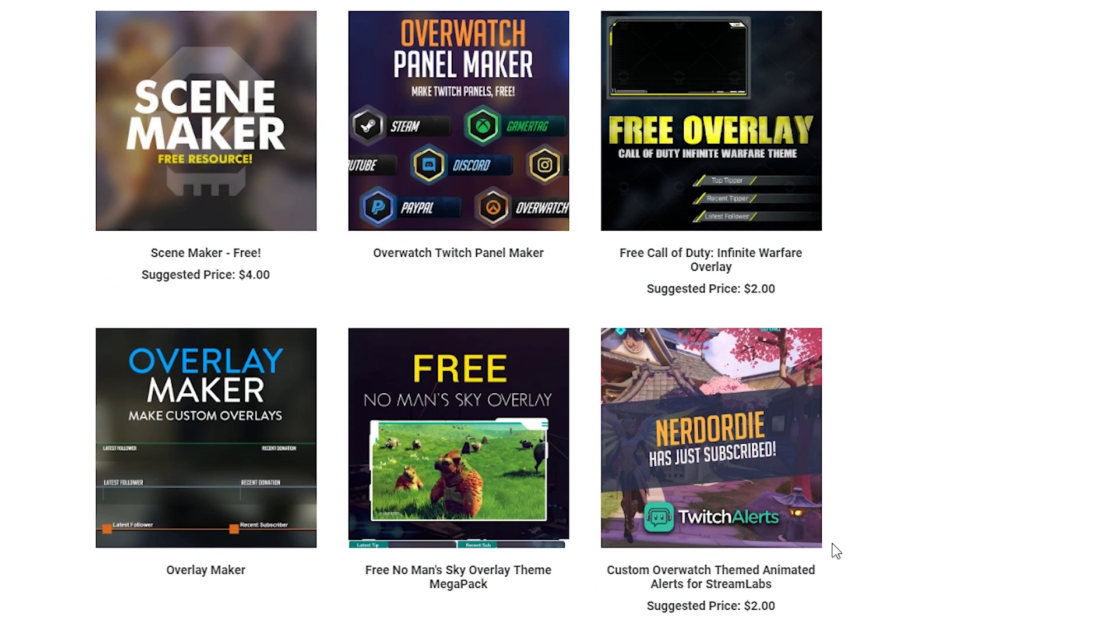
scroll(856, 551, down, 5)
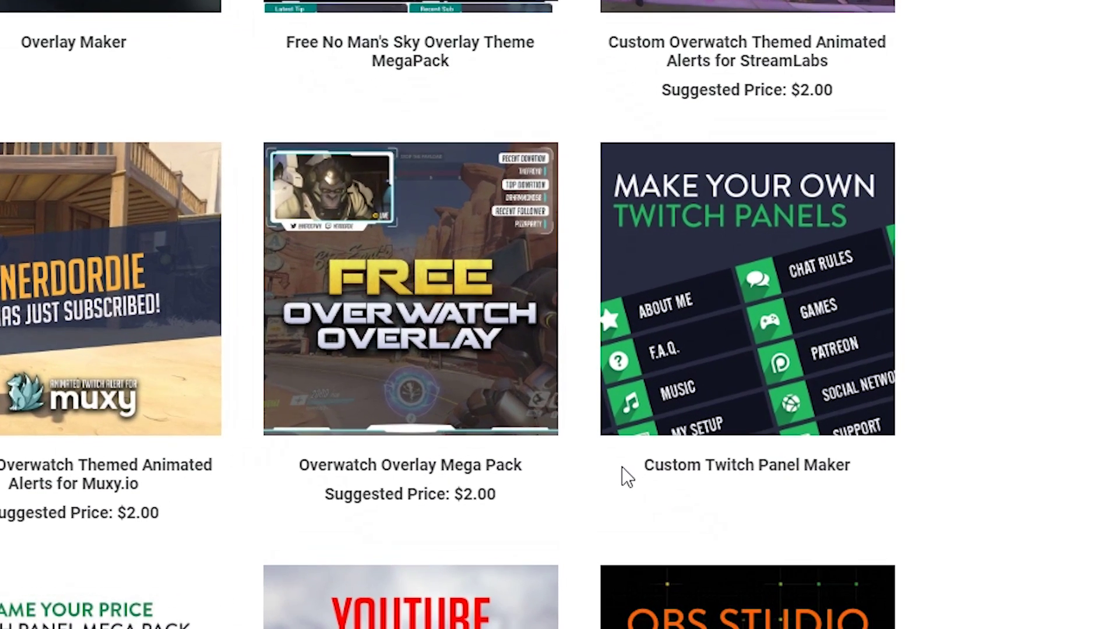
Open the Custom Twitch Panel Maker product page and launch the app's Battle.net sample editor
drag(632, 452, 786, 453)
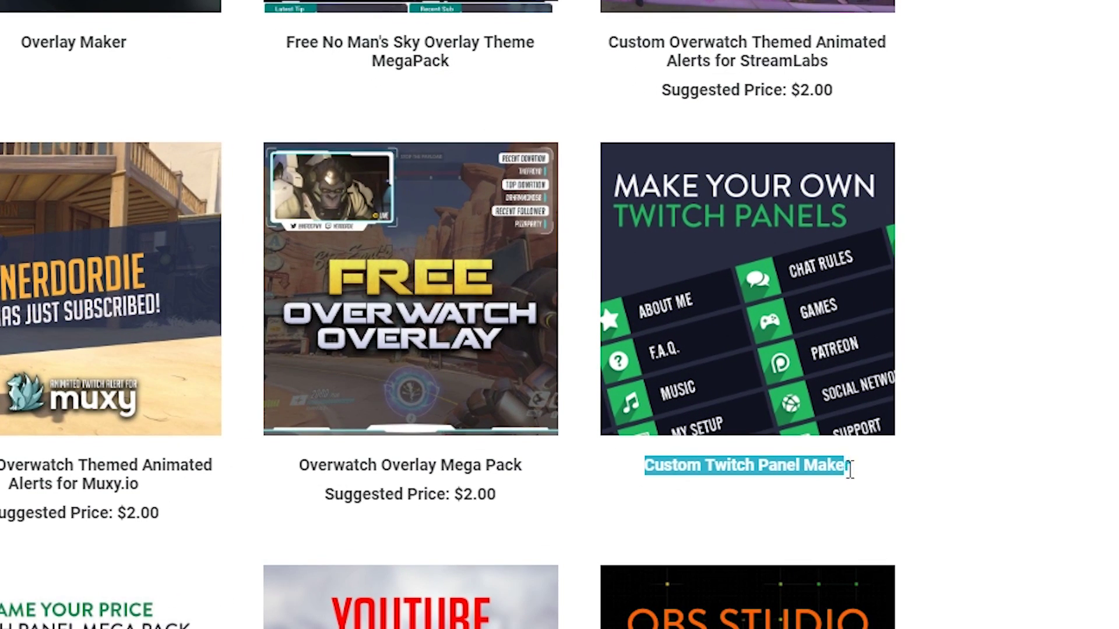
click(717, 332)
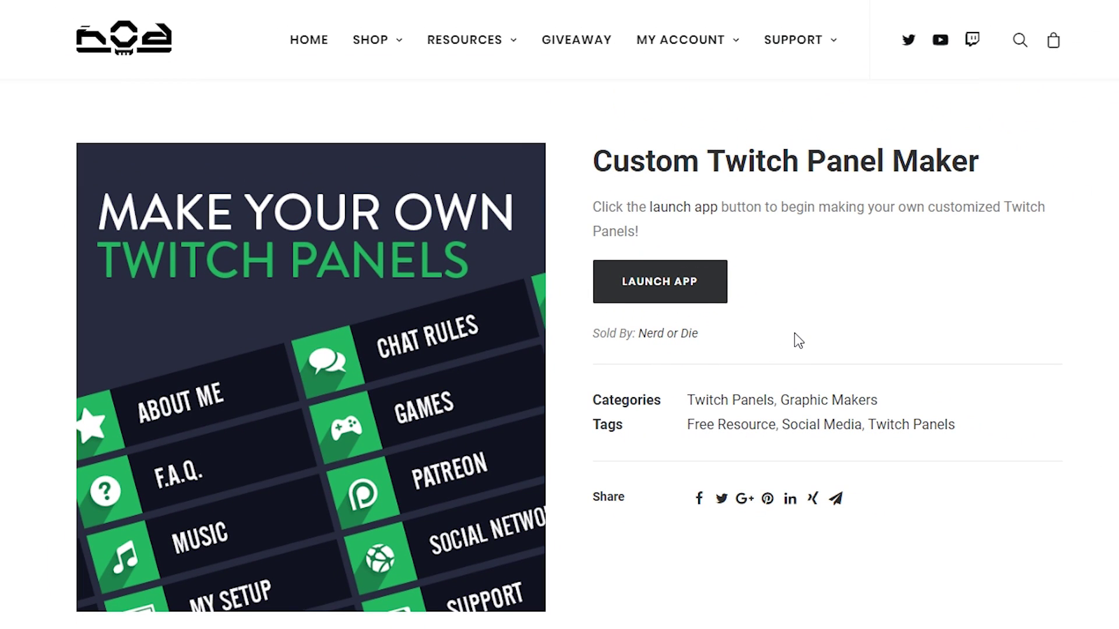
click(676, 297)
scroll(739, 507, down, 7)
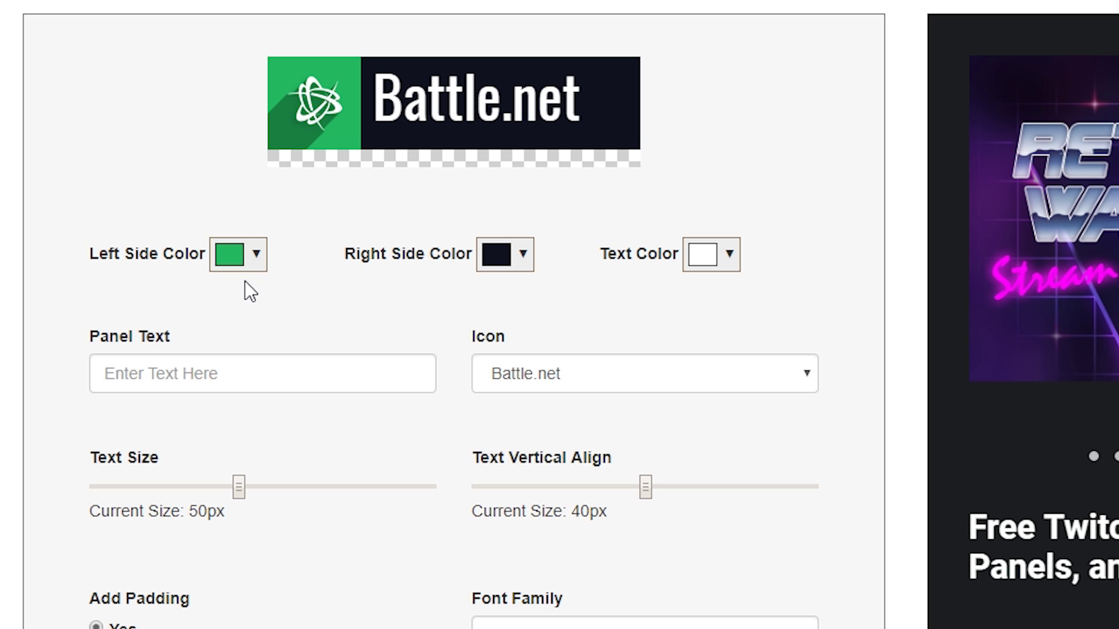
Set the panel's Left Side Color to the blue preset #3498db
click(248, 260)
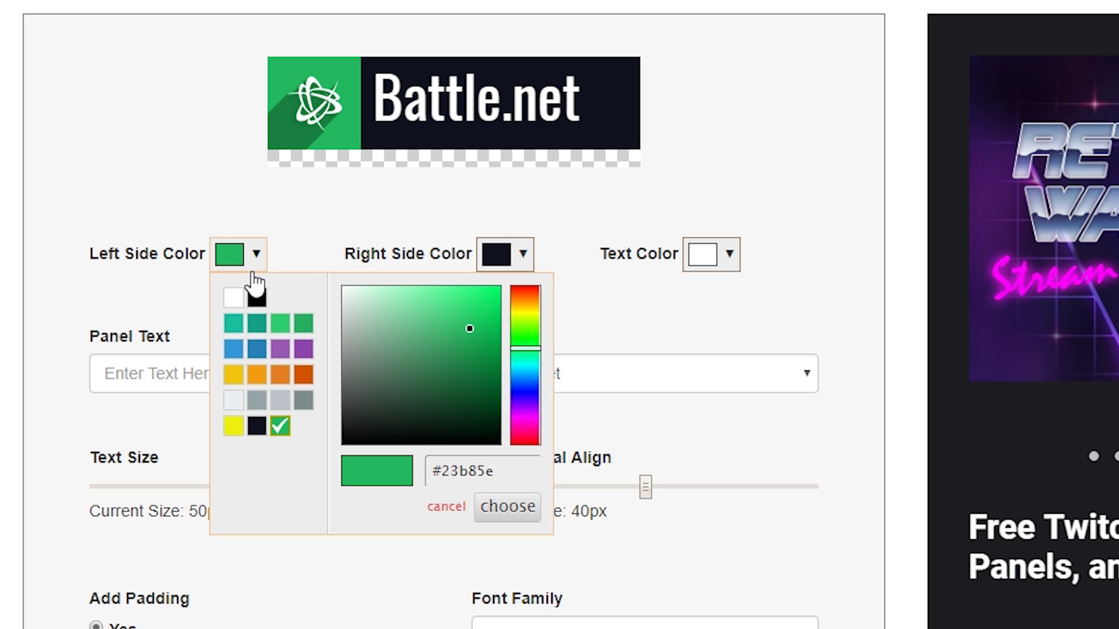
click(234, 349)
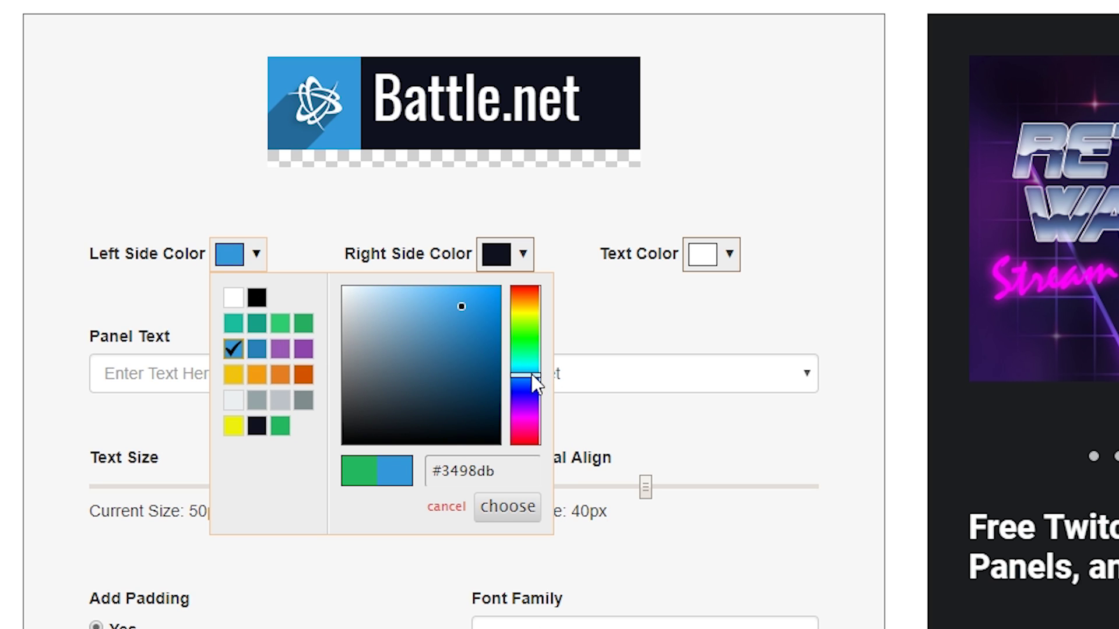
drag(531, 379, 527, 403)
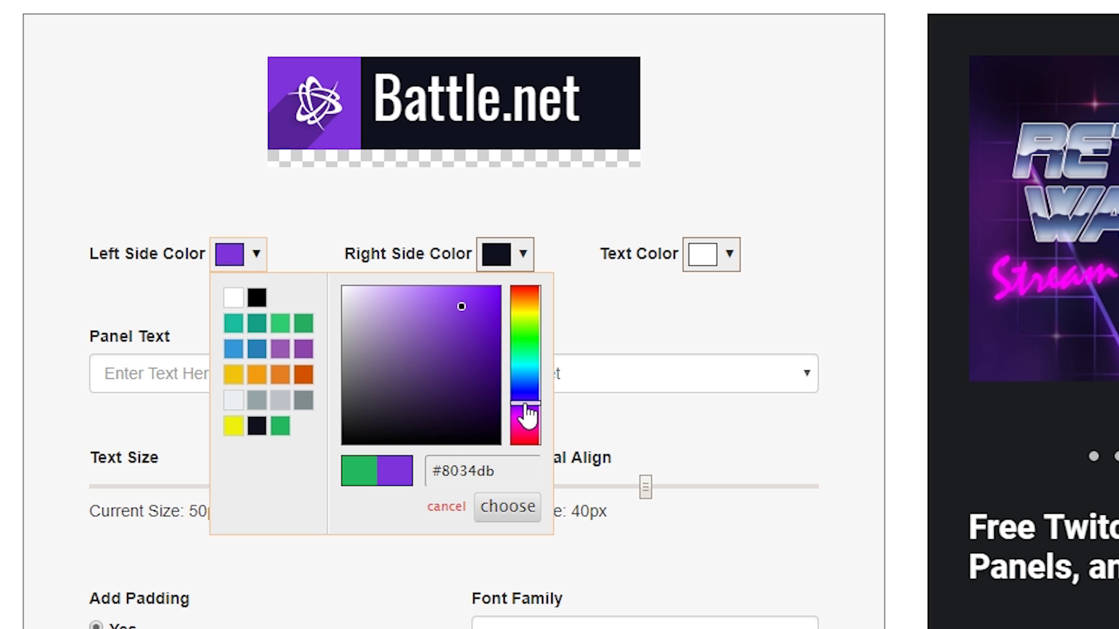
drag(505, 473, 418, 481)
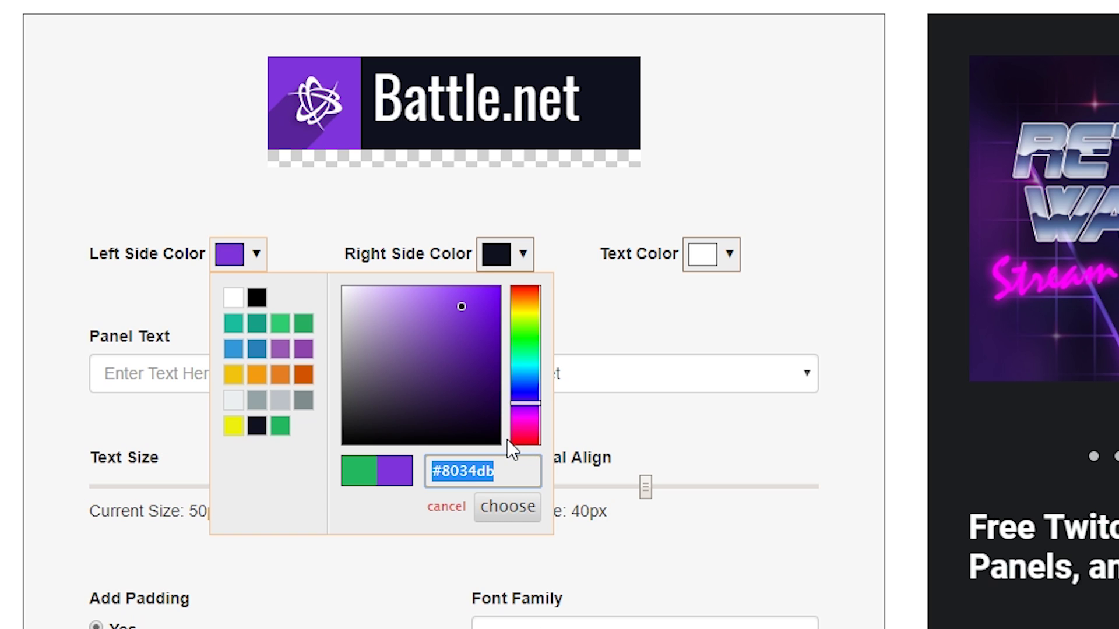
click(232, 349)
click(169, 304)
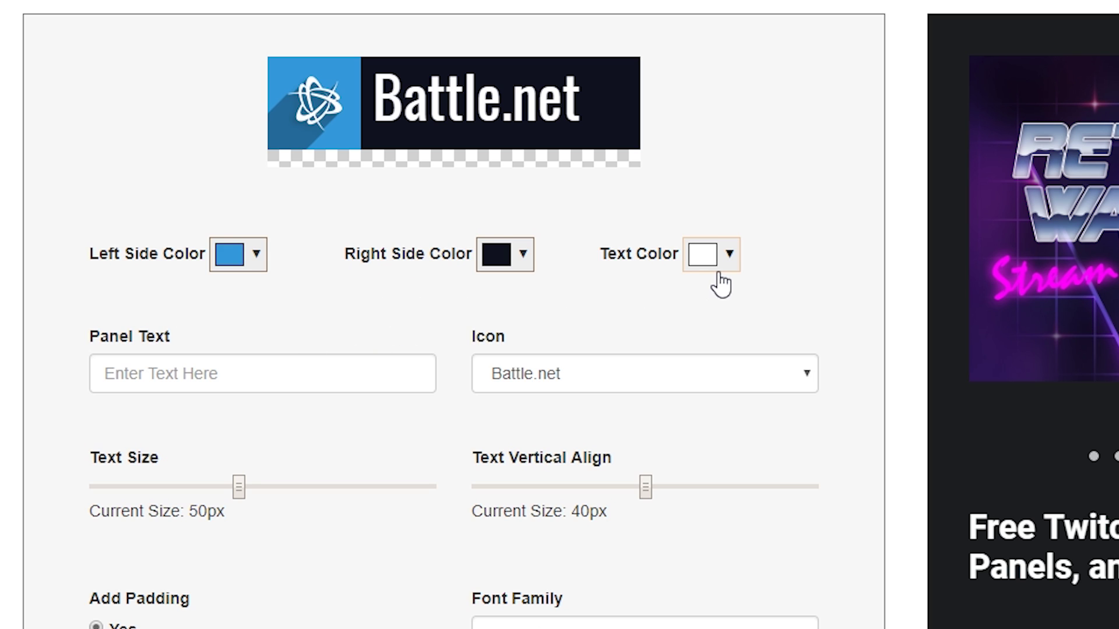
Look at the Right Side and Text colour pickers, then close them unchanged
click(523, 254)
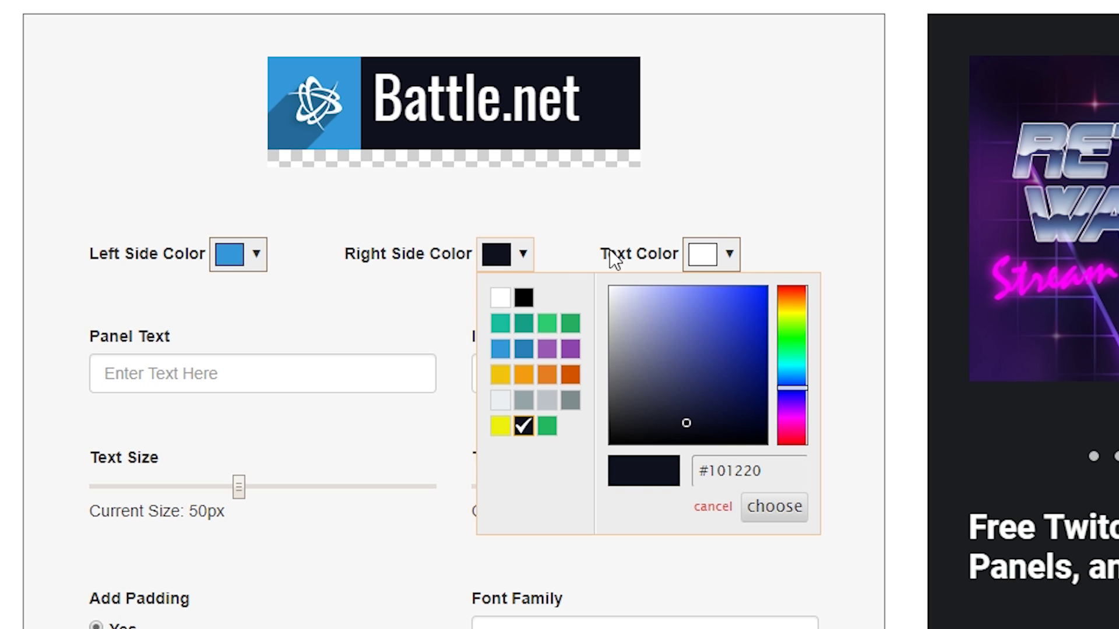
click(730, 257)
click(365, 309)
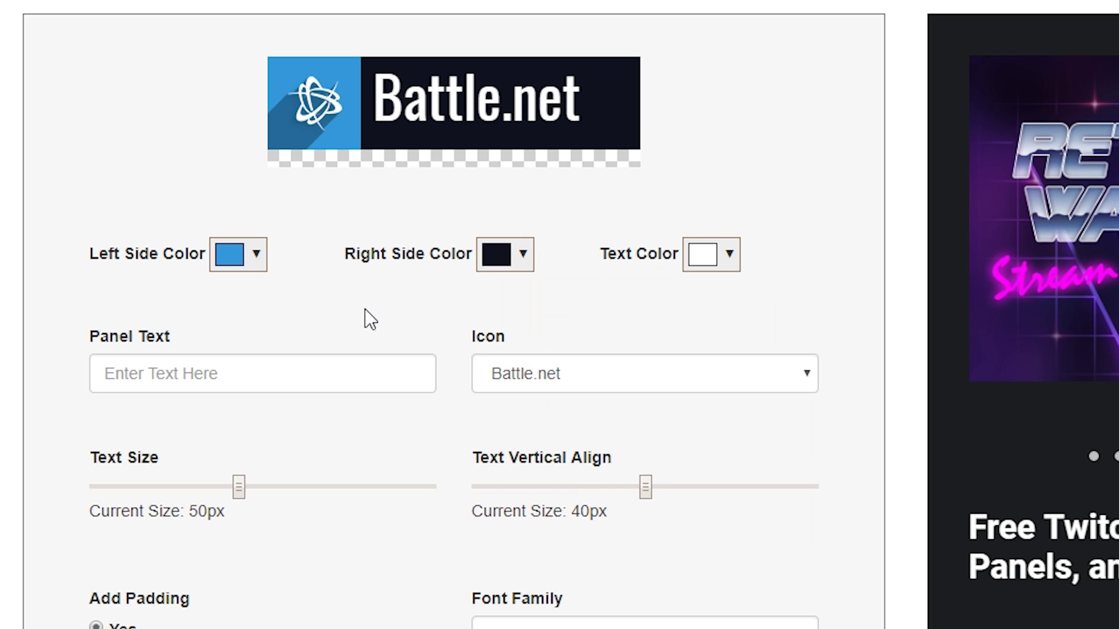
Change the panel text to 'Wild4Games' and reduce the Text Size to 49px
click(187, 374)
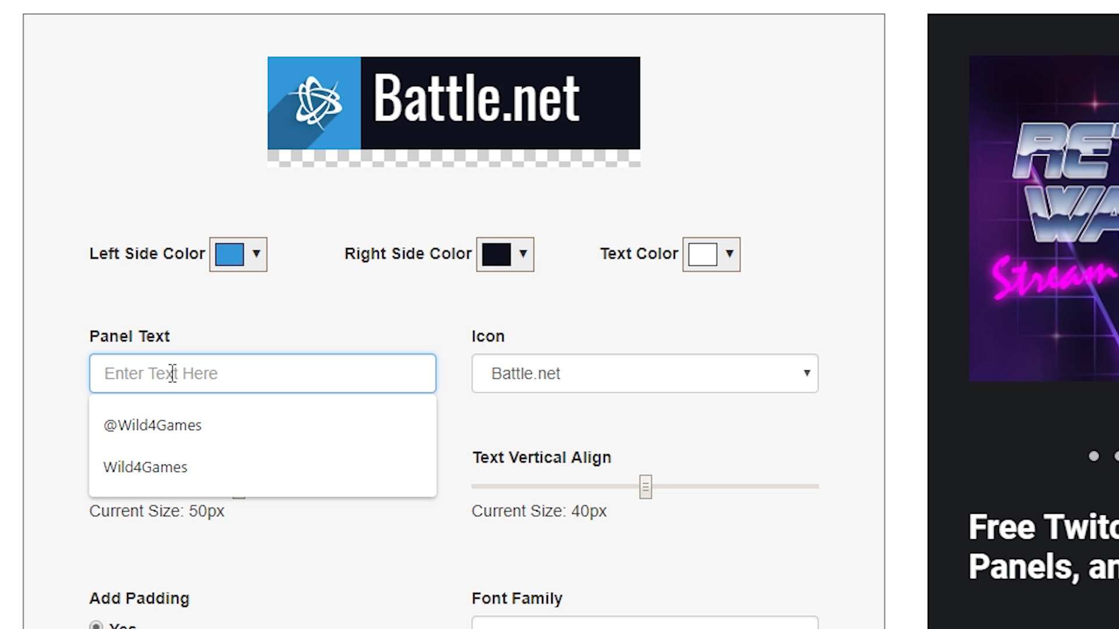
text(Twitter)
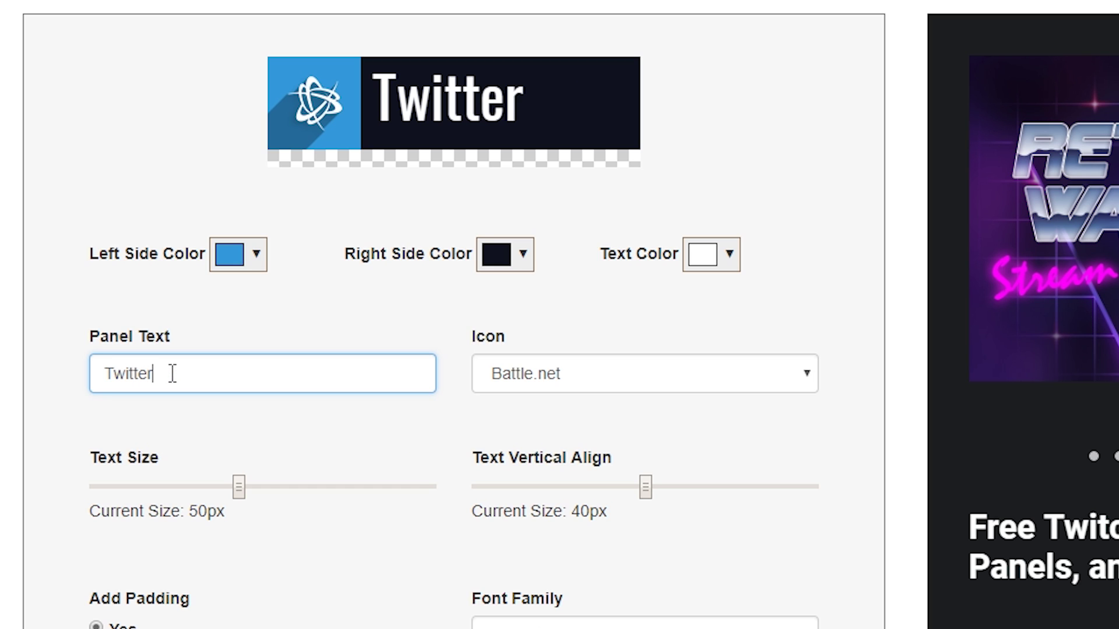
key(BackSpace)
key(BackSpace)
key(BackSpace)
key(BackSpace)
key(BackSpace)
key(BackSpace)
key(BackSpace)
text(Wil)
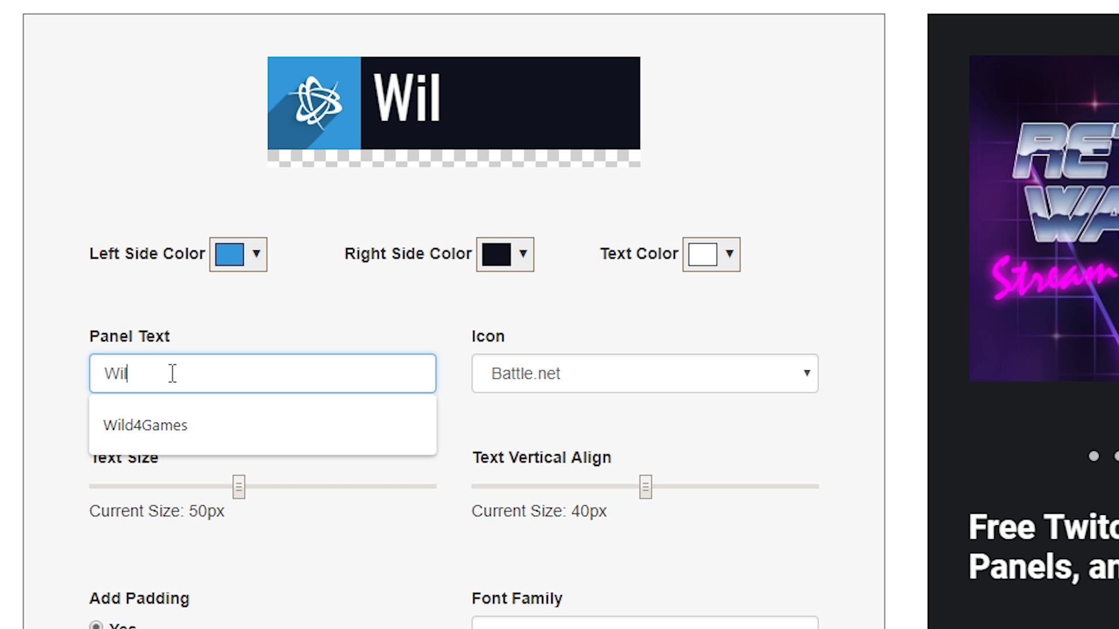
click(154, 424)
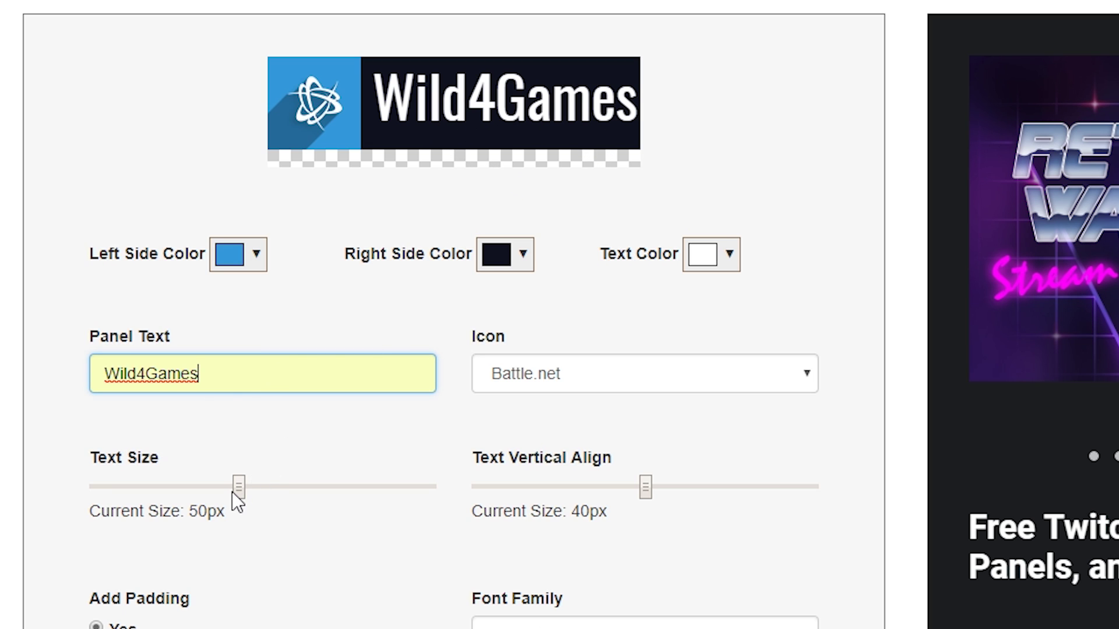
mouse_move(236, 491)
mouse_down()
mouse_move(222, 493)
mouse_move(232, 491)
mouse_up()
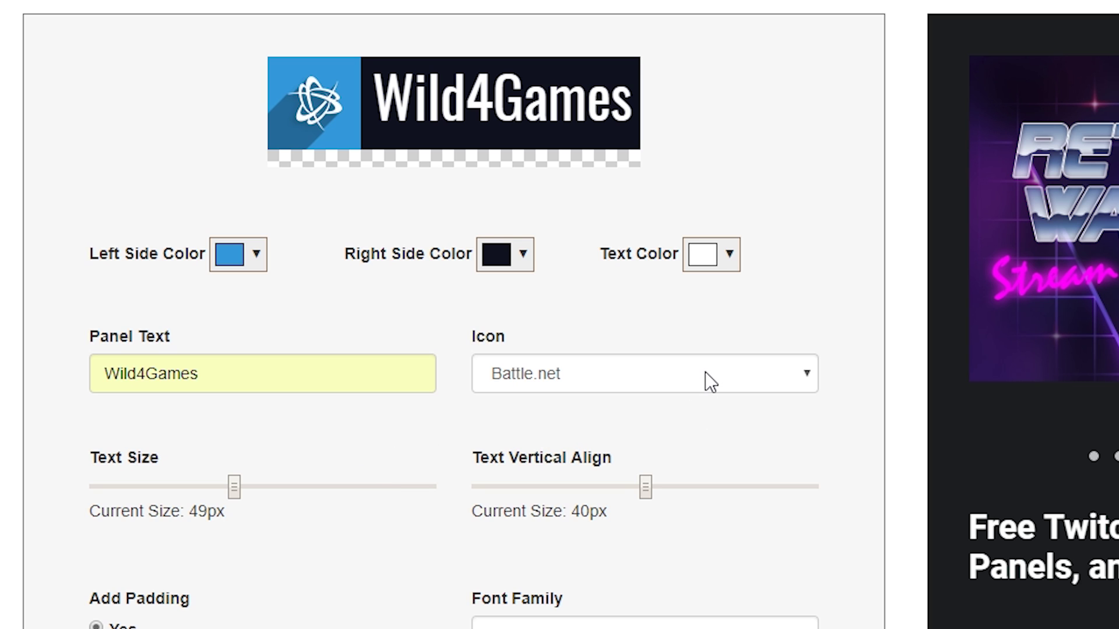
Try the Crown, Facebook, Instagram and mouse icons on the panel
click(789, 373)
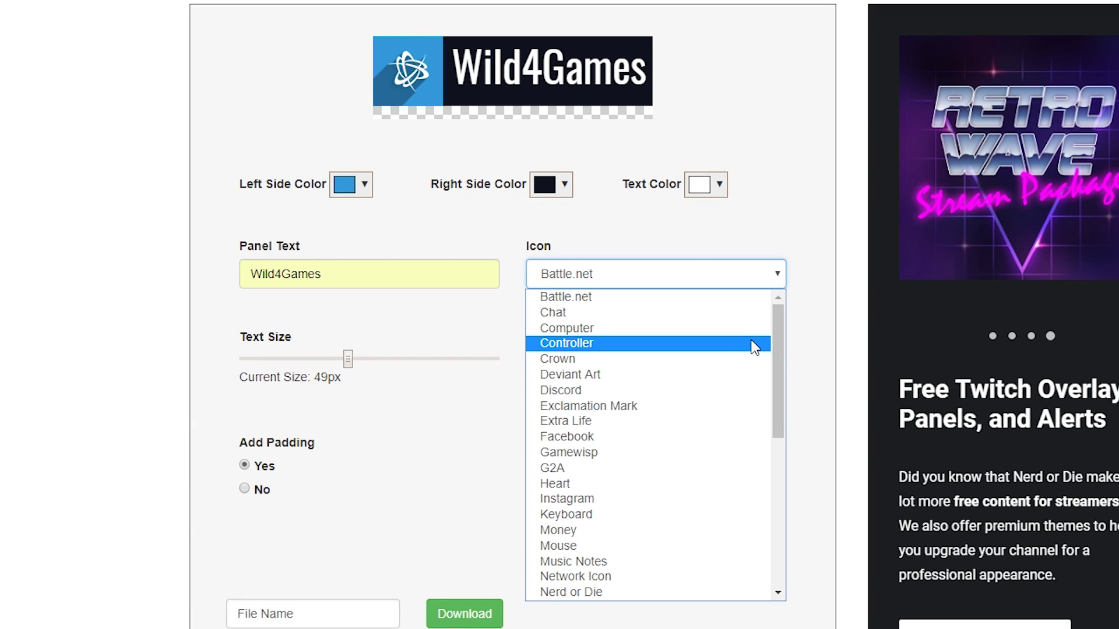
click(705, 358)
click(762, 288)
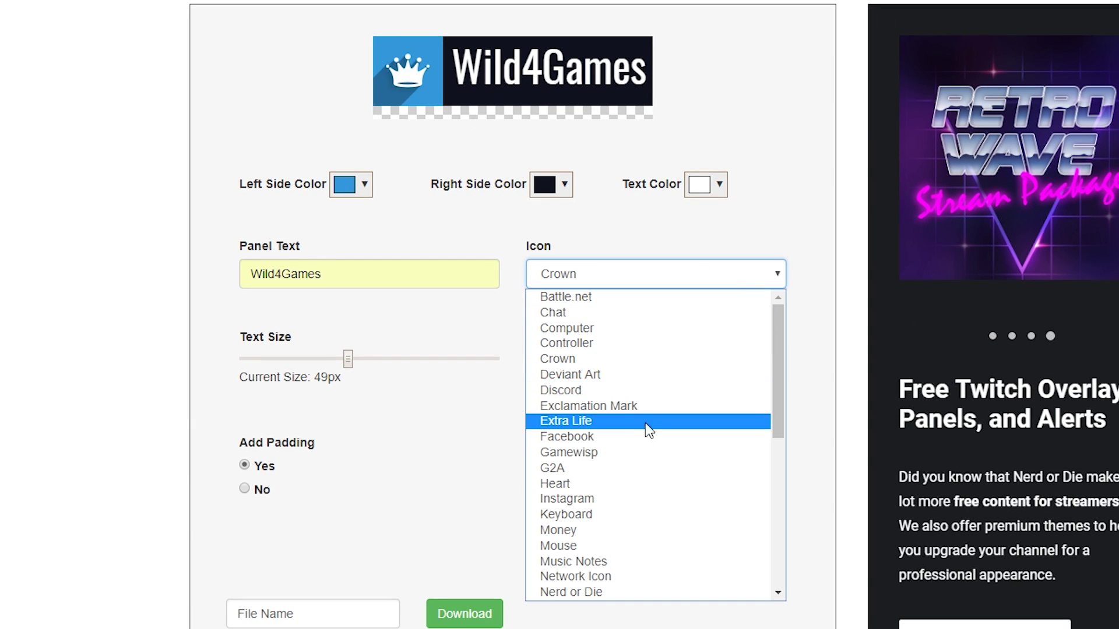
click(645, 436)
click(724, 285)
click(619, 499)
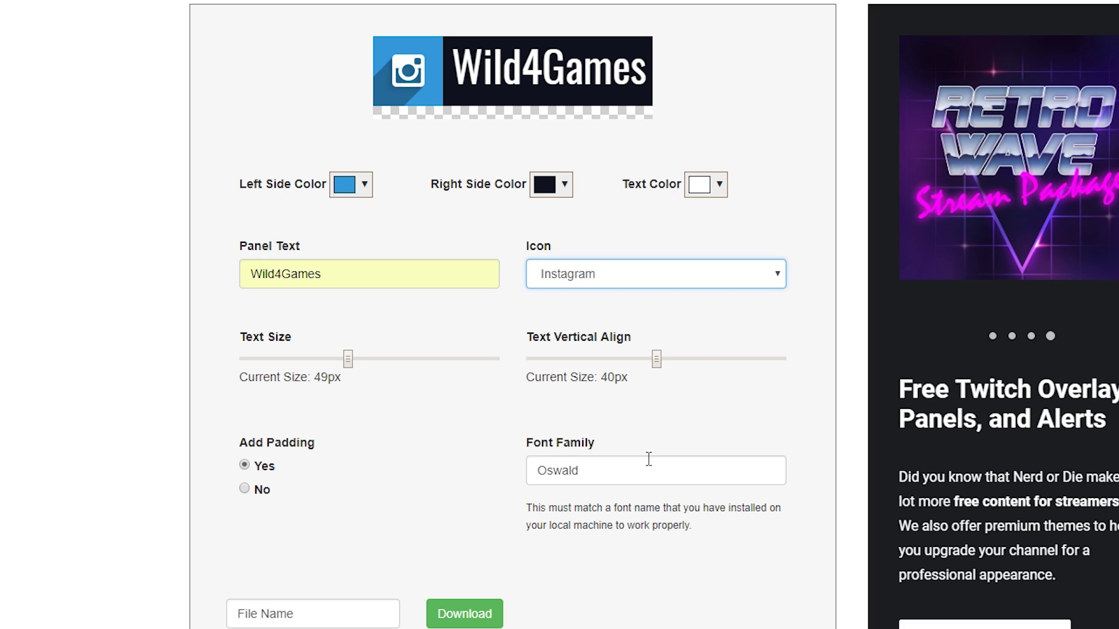
click(725, 283)
click(627, 551)
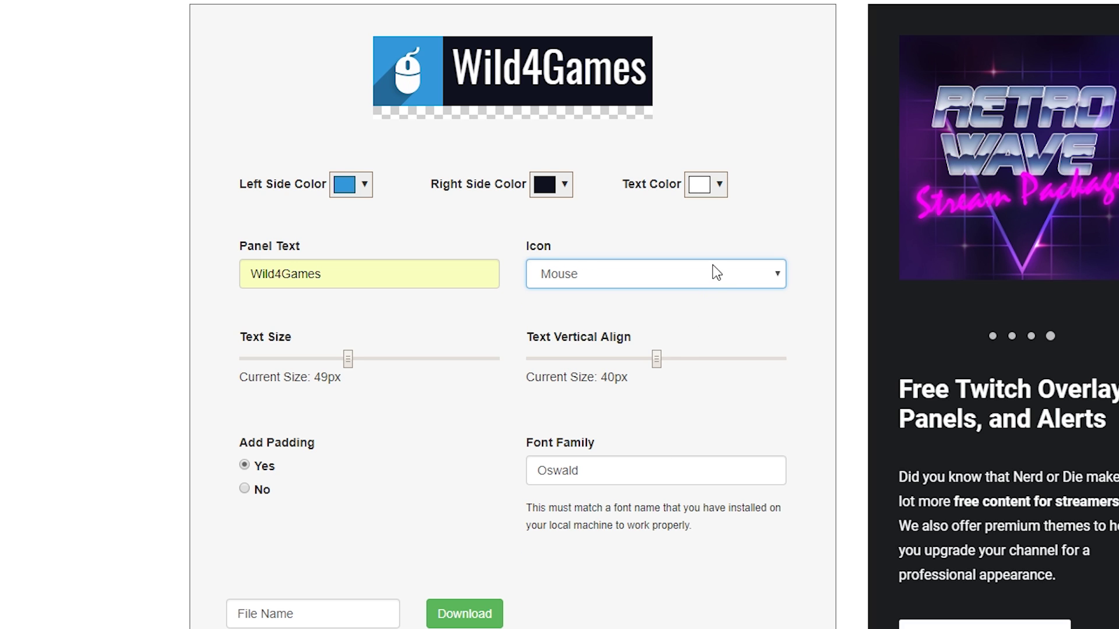
Try the Schedule and Plays.tv icons, then set the panel icon to Twitter
click(716, 274)
scroll(647, 480, down, 5)
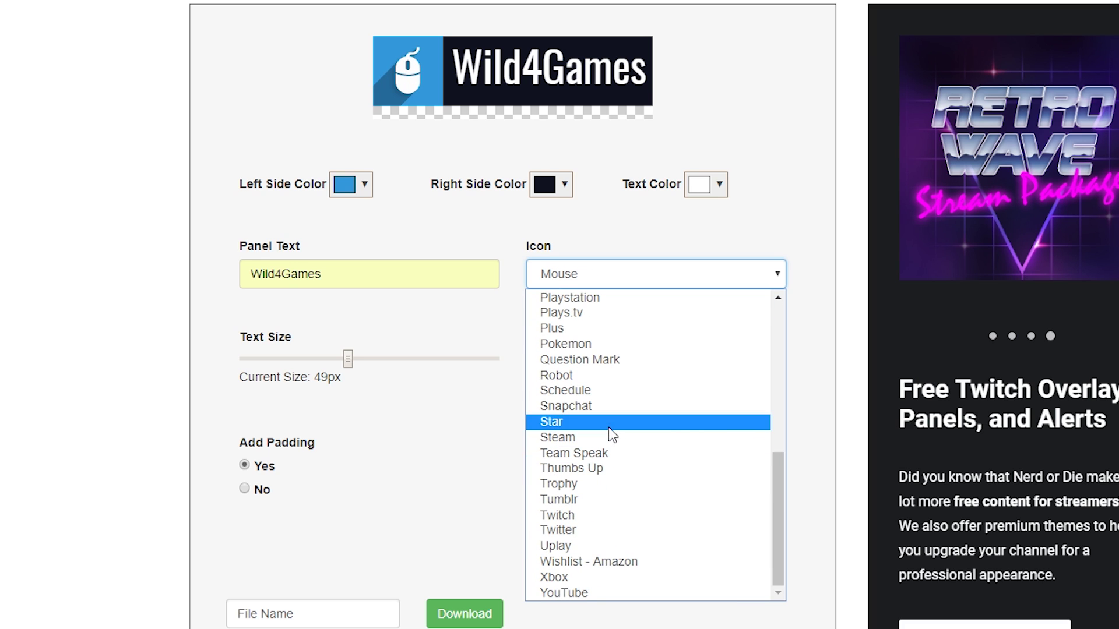
click(601, 392)
click(699, 277)
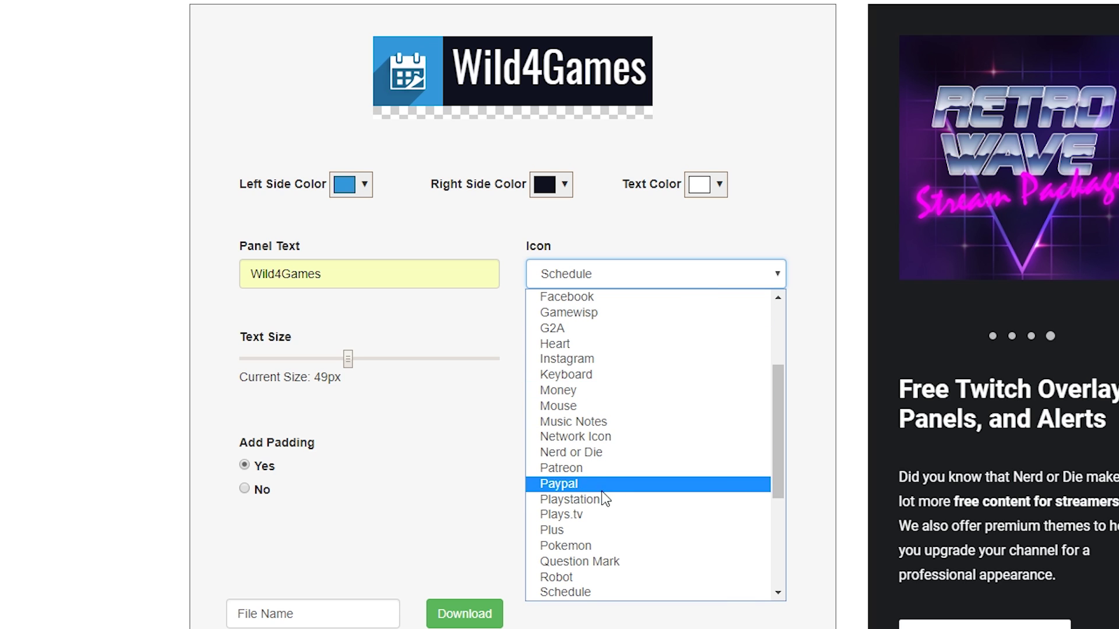
click(600, 512)
click(724, 275)
scroll(604, 542, down, 4)
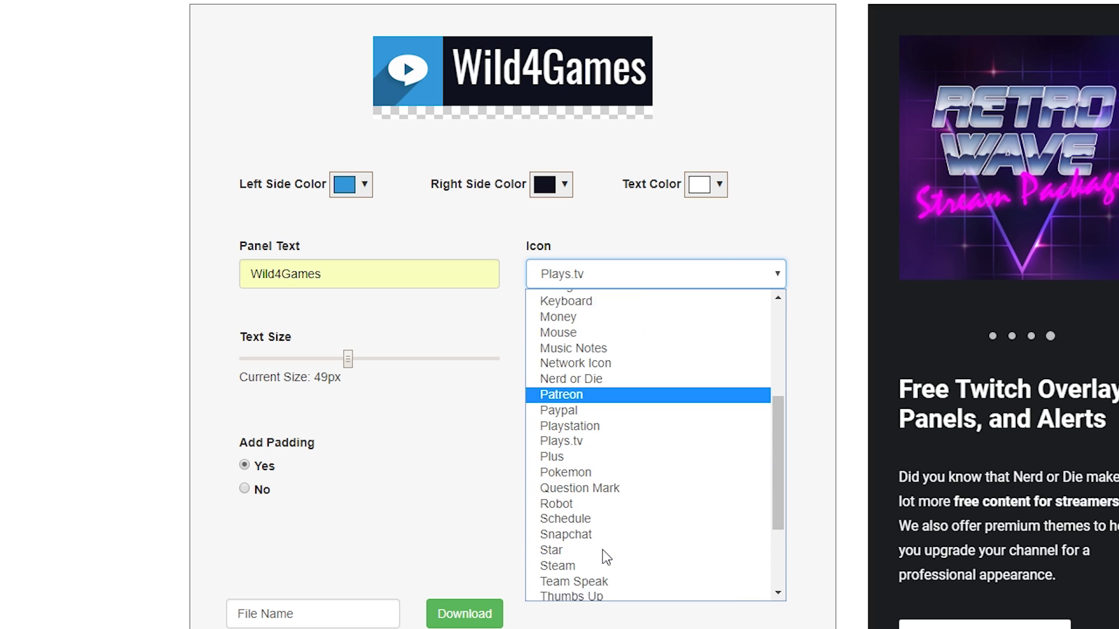
click(602, 495)
click(697, 275)
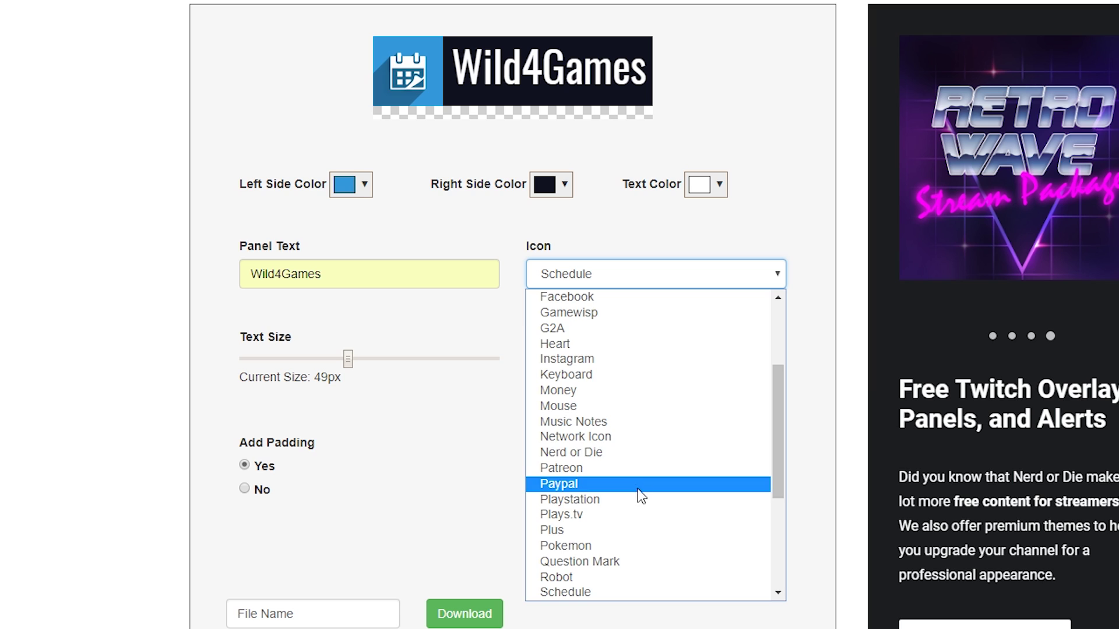
scroll(639, 497, down, 4)
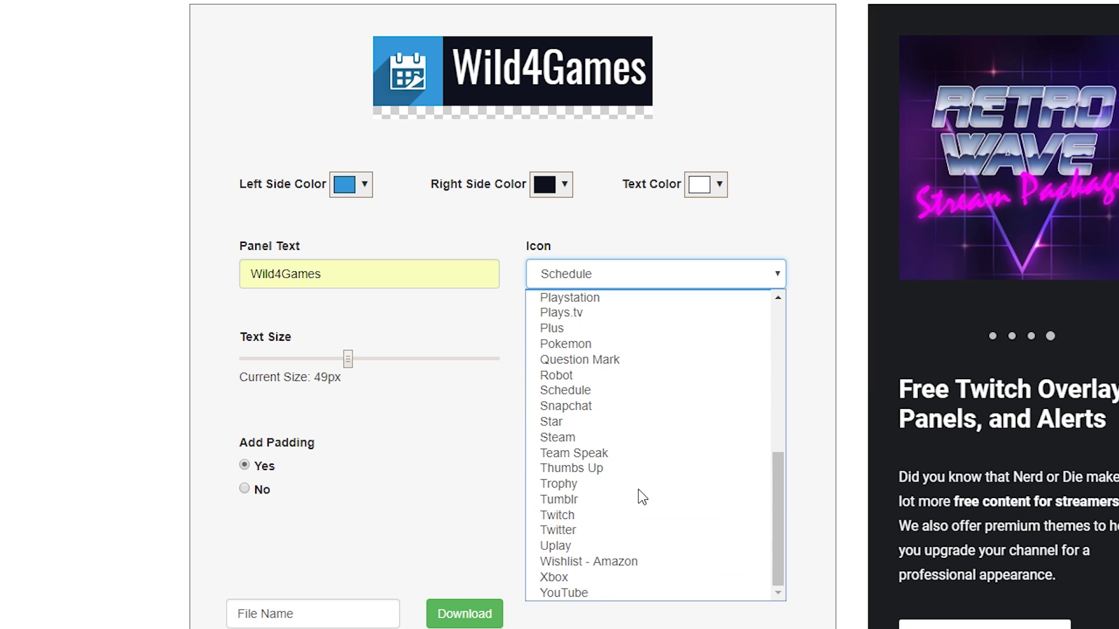
click(572, 531)
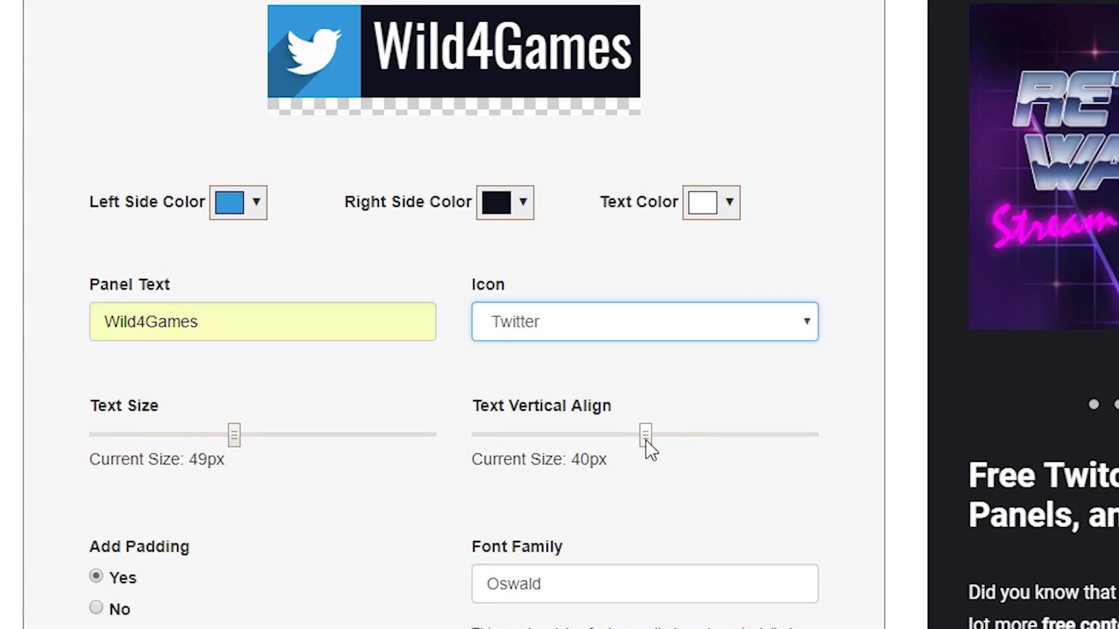
Set Text Vertical Align to 42px and leave Add Padding on Yes after trying No
mouse_move(646, 439)
mouse_down()
mouse_move(611, 439)
mouse_move(668, 438)
mouse_move(653, 443)
mouse_up()
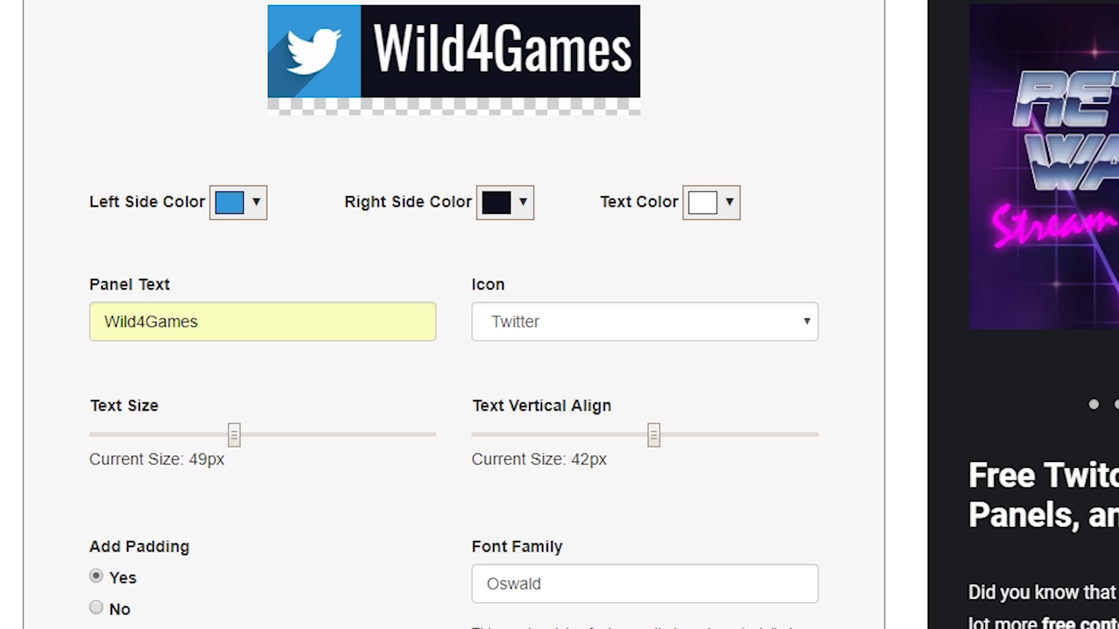
click(95, 609)
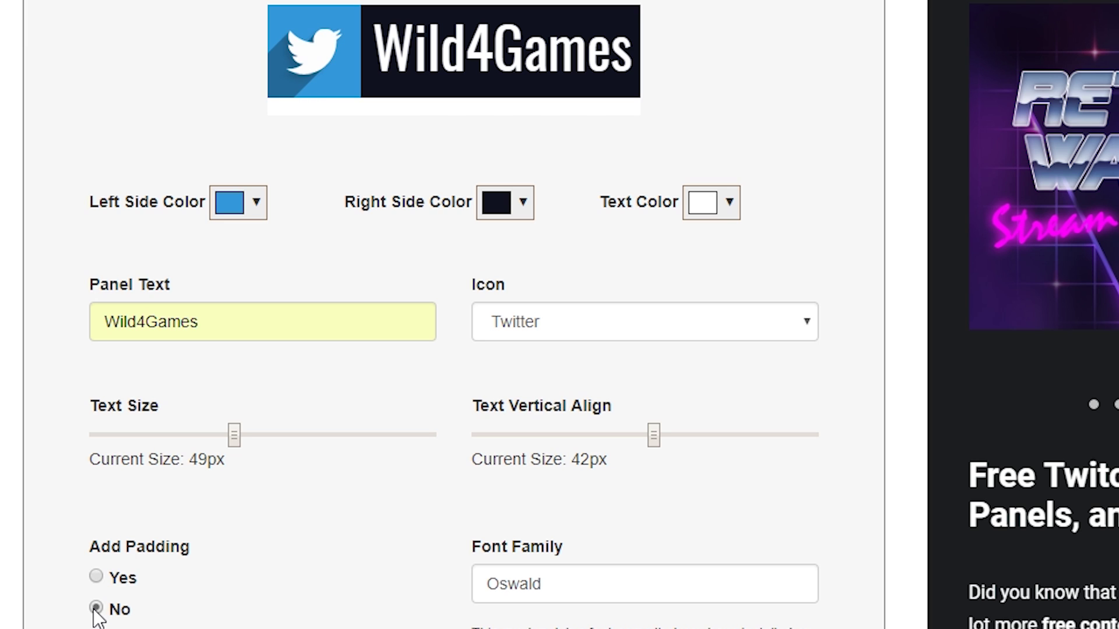
click(96, 577)
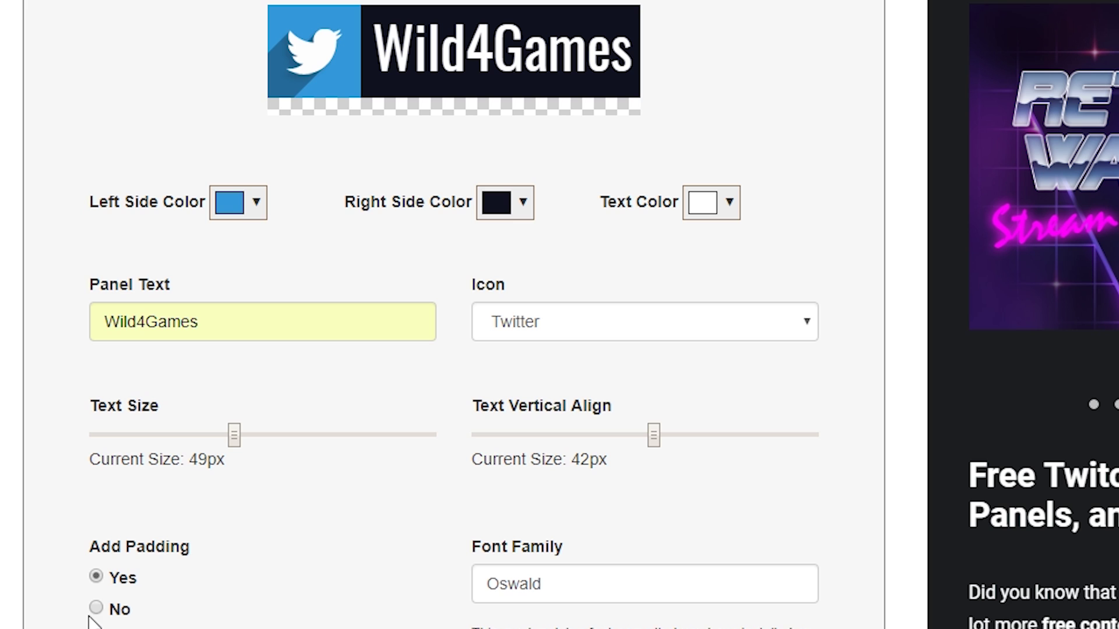
scroll(659, 521, down, 5)
Scroll down and highlight the Oswald Font Family name and its installed-fonts note
scroll(693, 285, down, 1)
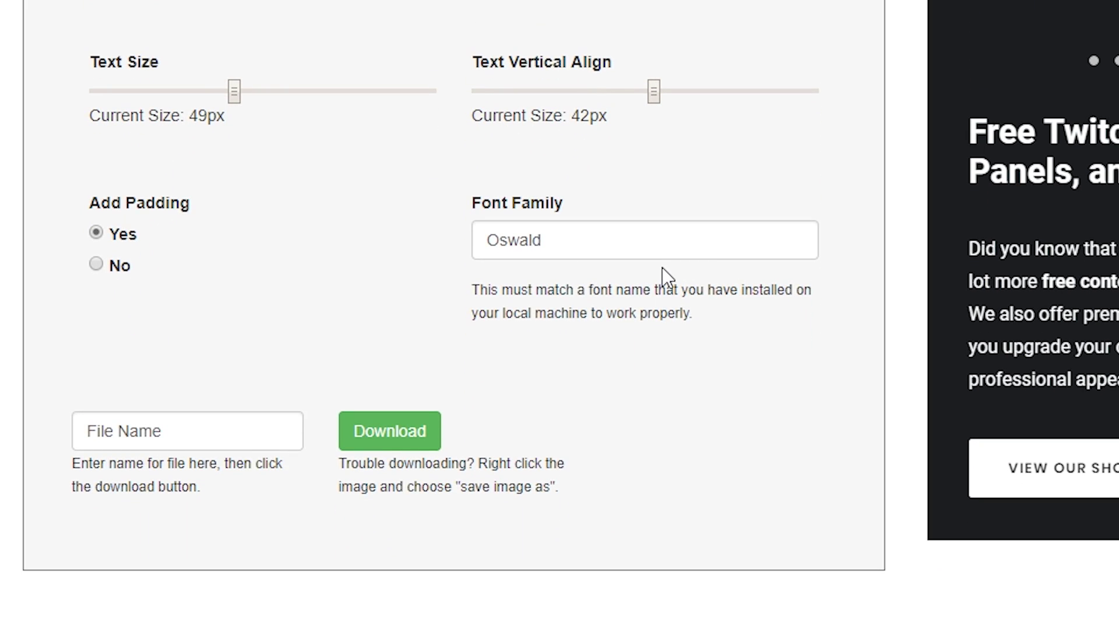
drag(616, 236, 491, 249)
click(457, 286)
drag(471, 291, 694, 313)
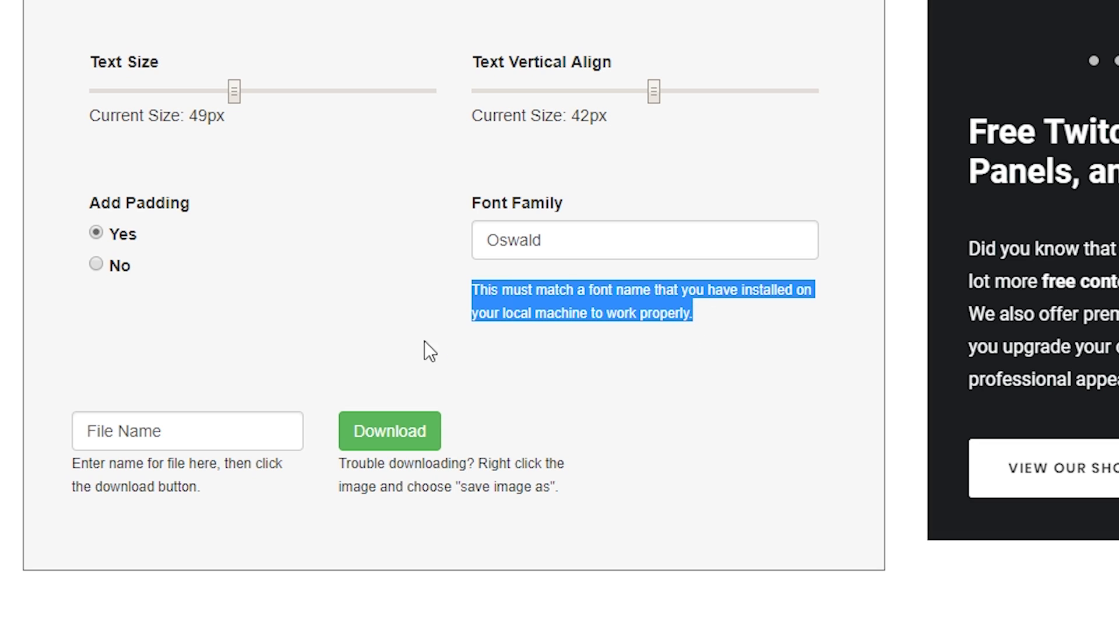
click(393, 348)
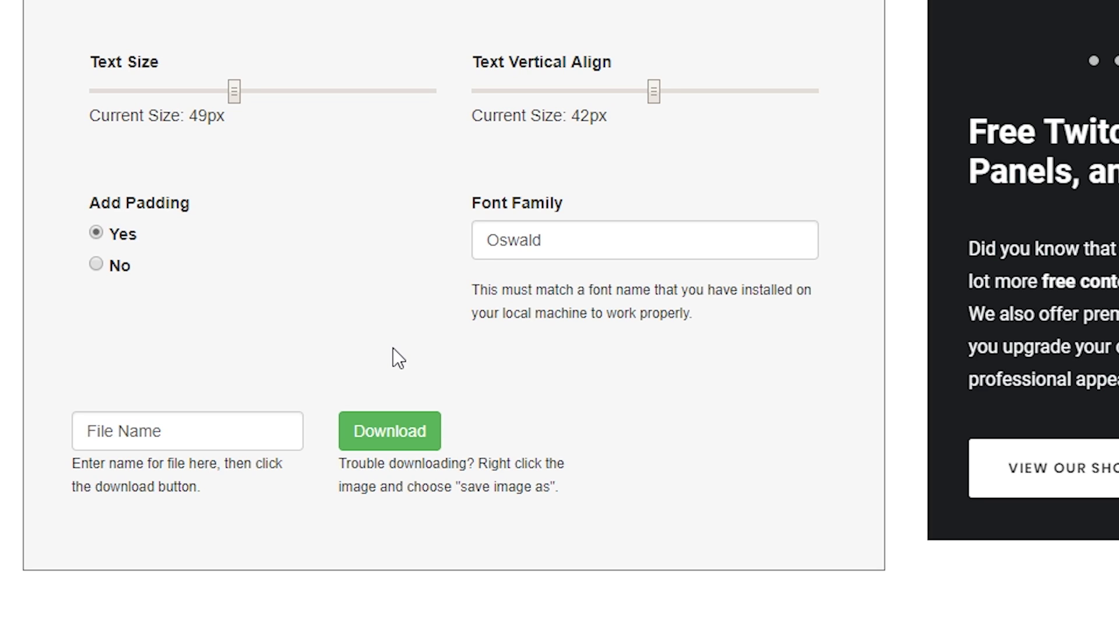
Name the panel image's download file 'Twitter'
drag(196, 430, 27, 447)
text(Twitter)
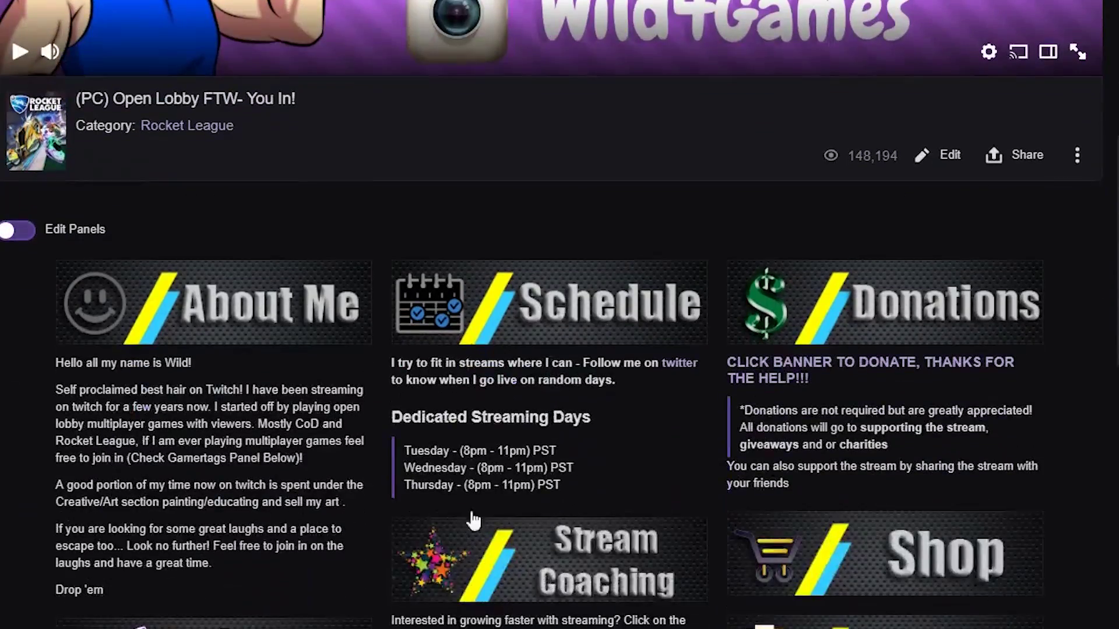
On Twitch, enable Edit Panels, add a text or image panel and open Add Image
click(21, 242)
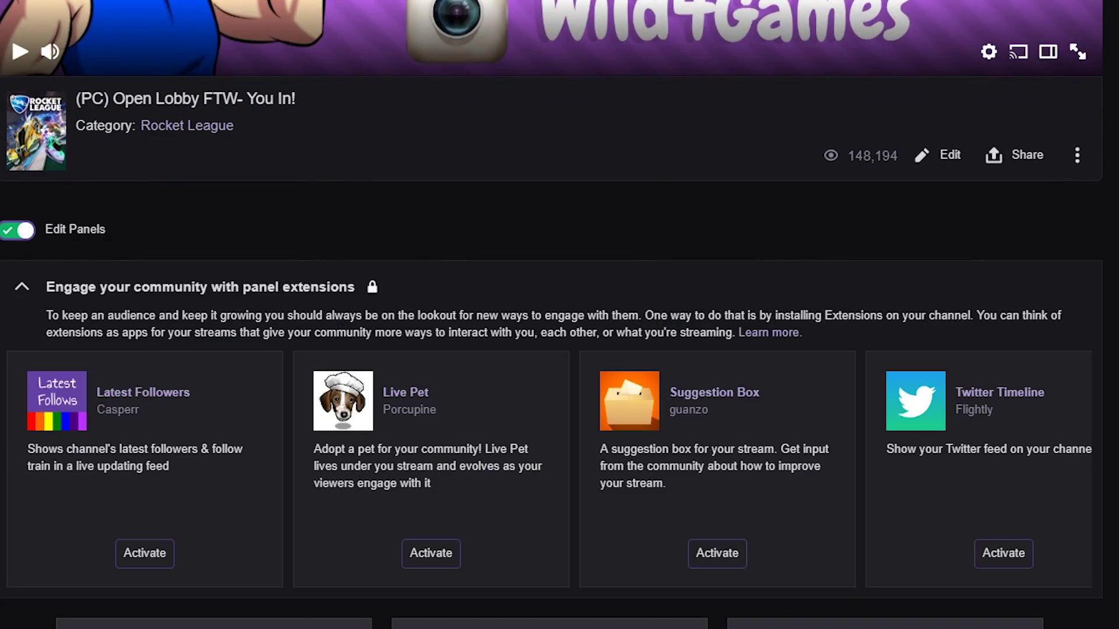
scroll(1049, 492, down, 10)
scroll(1045, 482, down, 20)
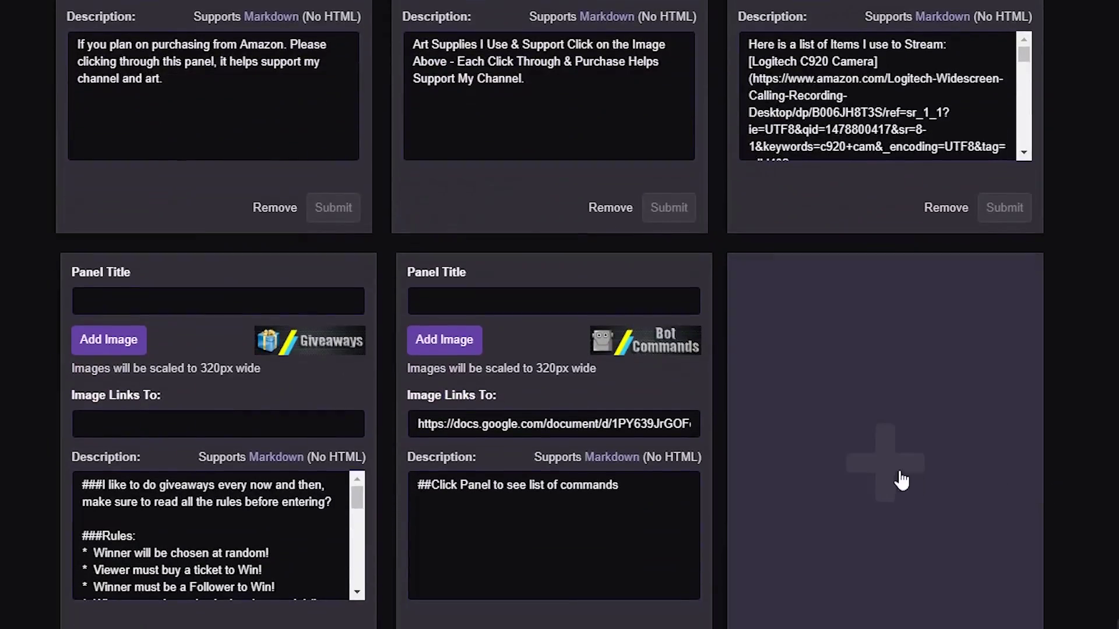
click(892, 468)
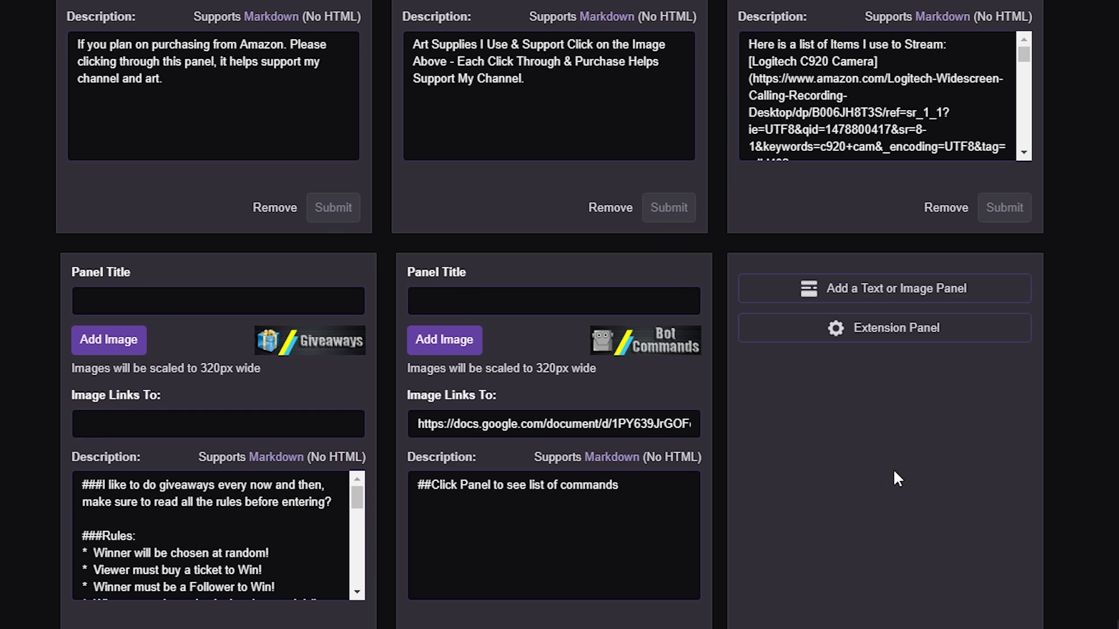
click(922, 301)
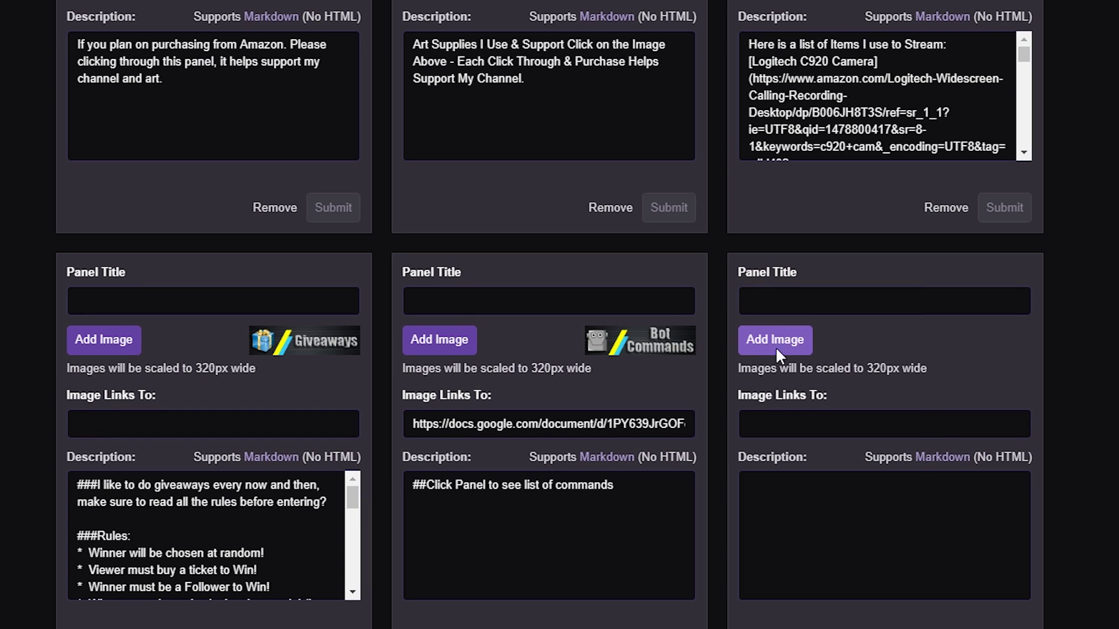
click(777, 341)
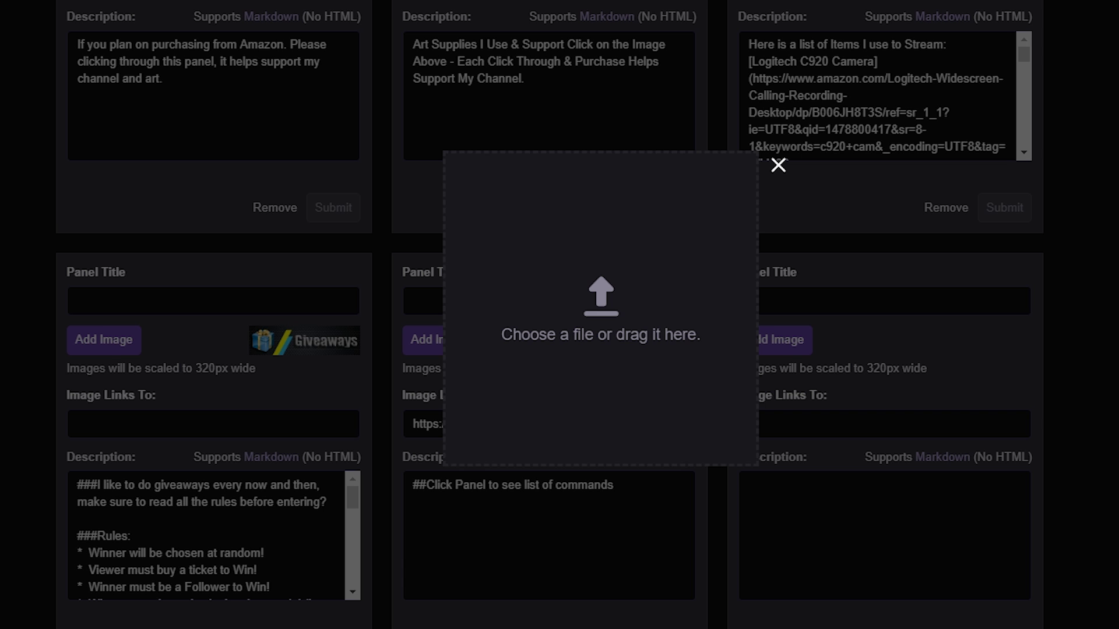
Upload the Wild4Games Twitter image and trim its crop to the bottom edge
drag(509, 285, 617, 309)
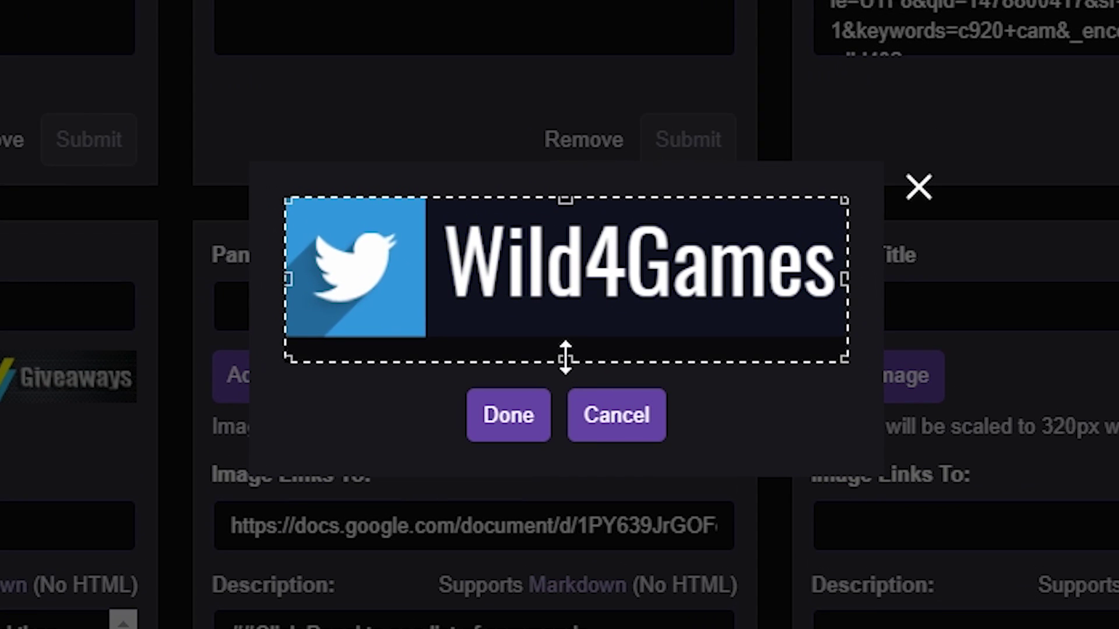
drag(565, 357, 614, 333)
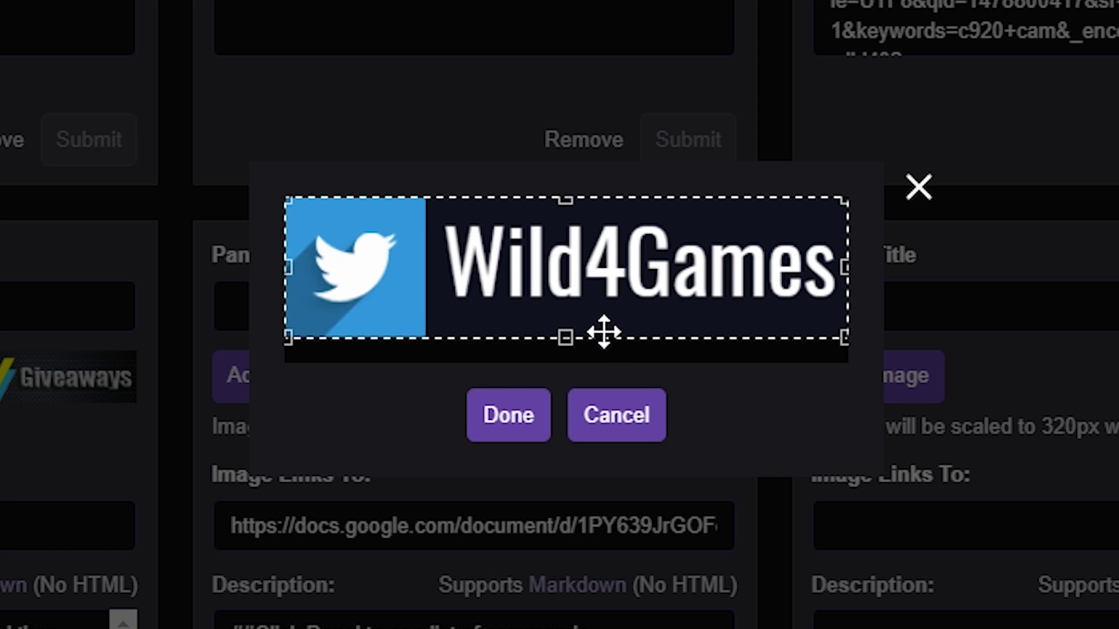
click(527, 417)
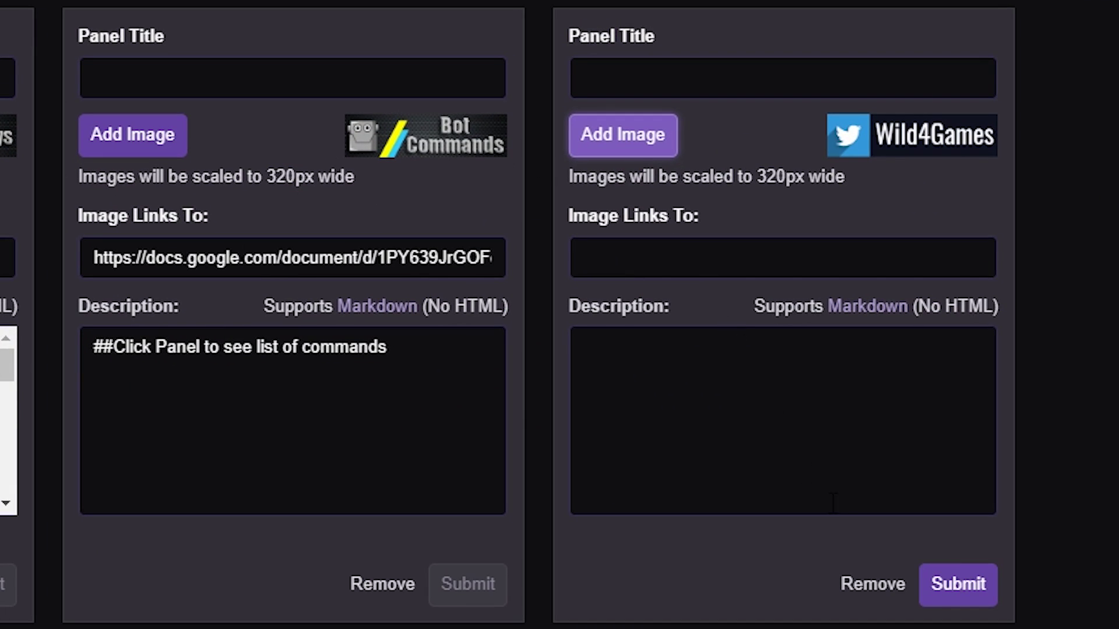
Submit the new Twitter panel and switch off Edit Panels
click(944, 595)
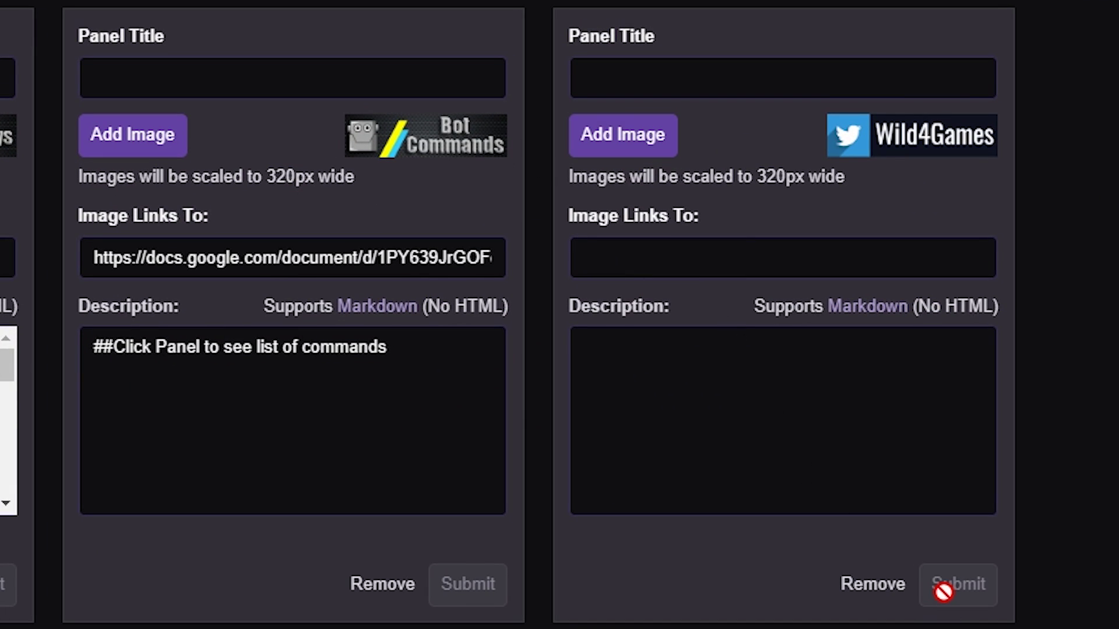
scroll(1089, 157, up, 5)
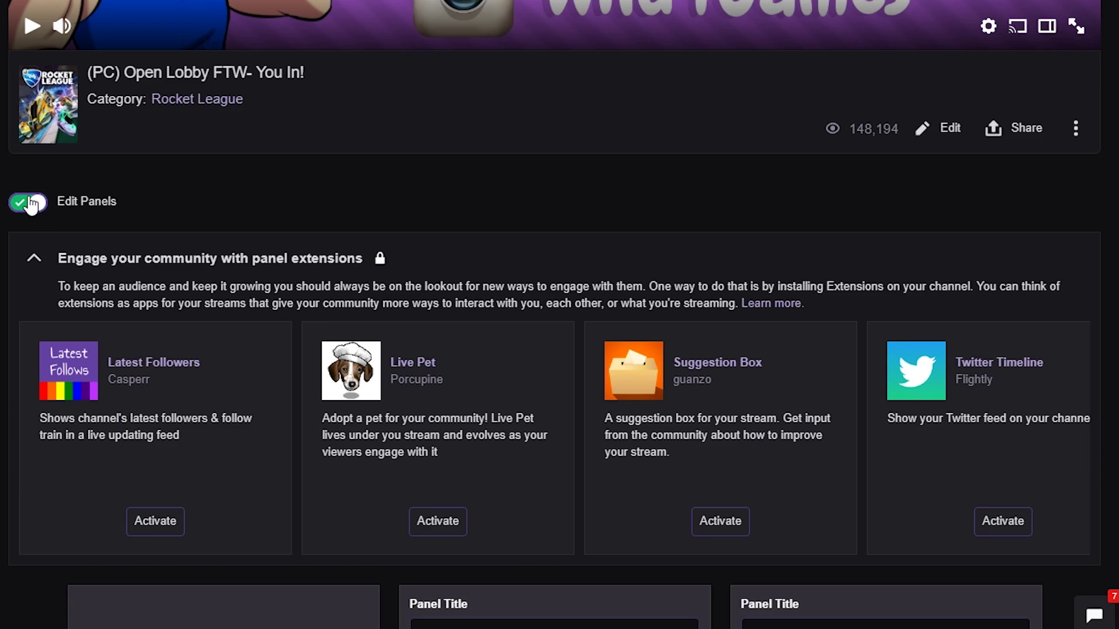
click(31, 203)
Scroll down the channel page to see the Stream Rules, Twitter and Amazon panels
scroll(1053, 206, down, 20)
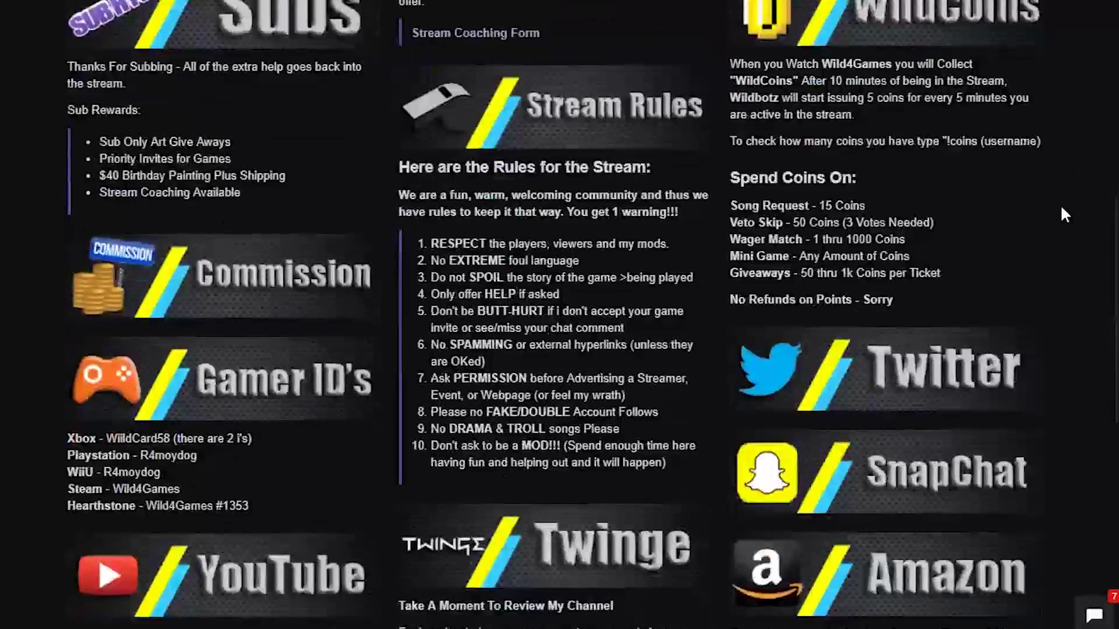